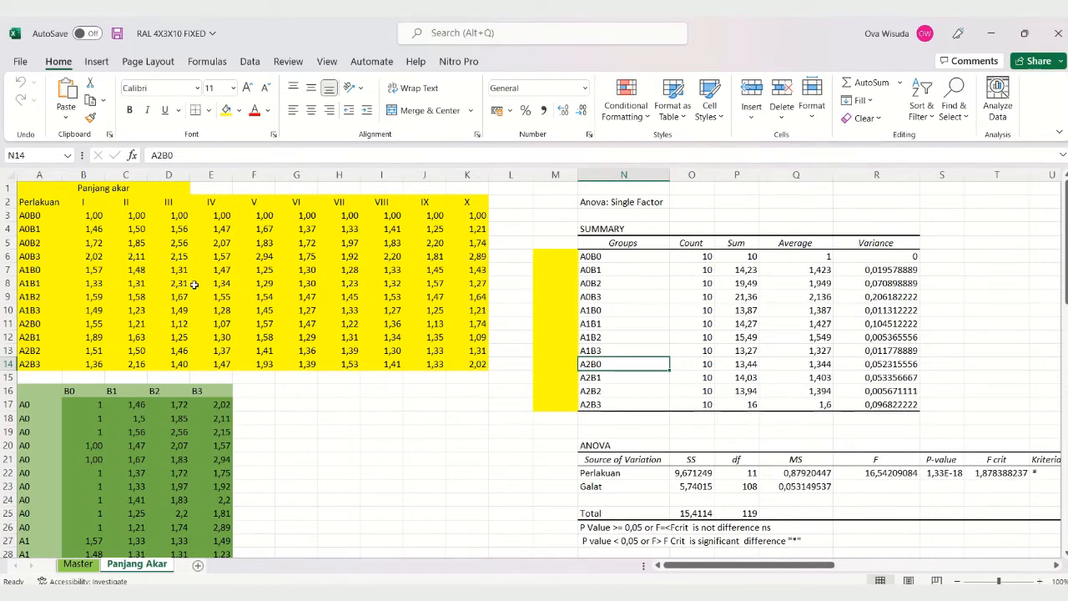
Step: Examine the yellow root-length table of treatments and the green A-by-B table below it on the Panjang Akar sheet
left_click(220, 282)
left_click(324, 296)
left_click(129, 257)
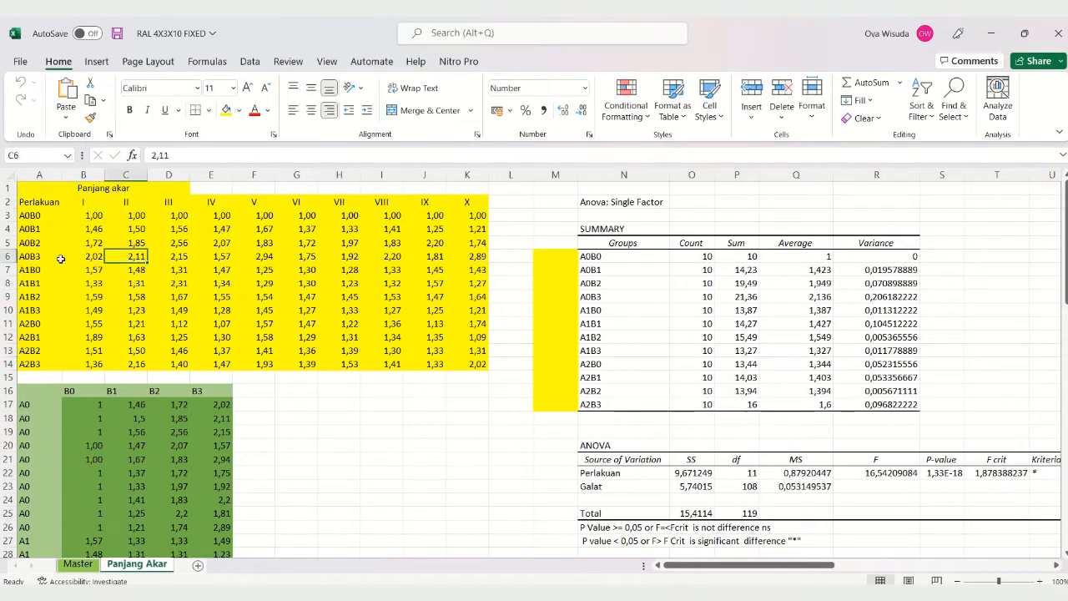
left_click(67, 245)
left_click(171, 253)
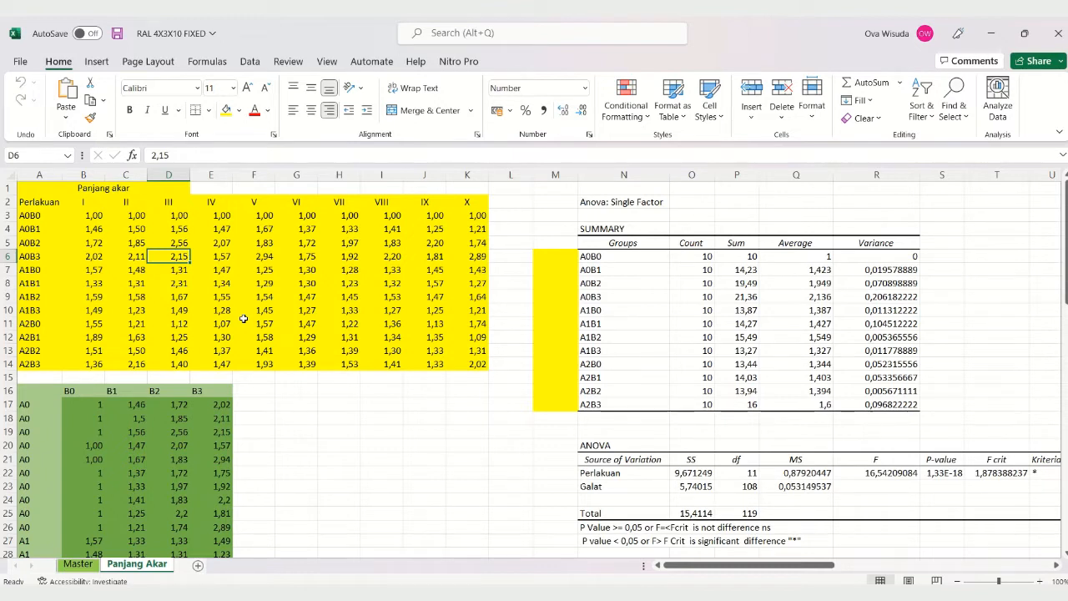
scroll(225, 327, "down", 1)
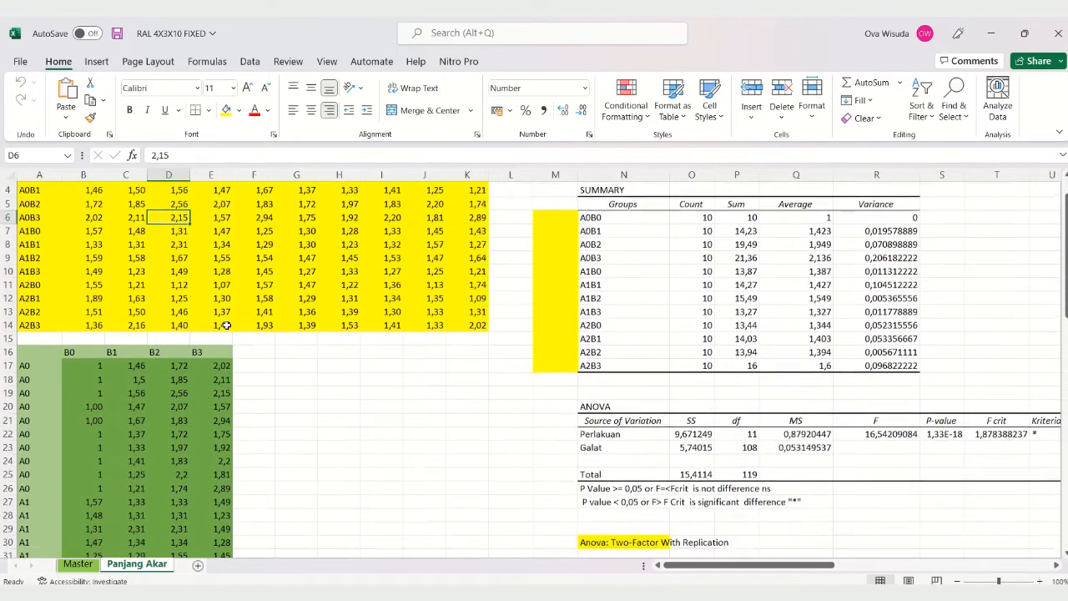
scroll(226, 325, "down", 1)
scroll(225, 324, "down", 2)
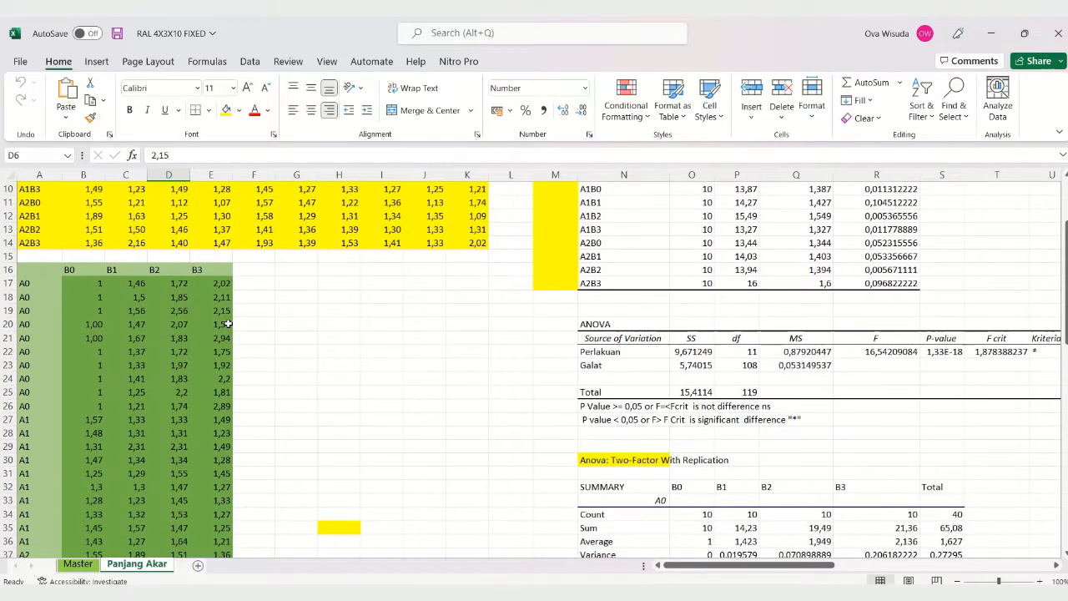
scroll(227, 324, "up", 4)
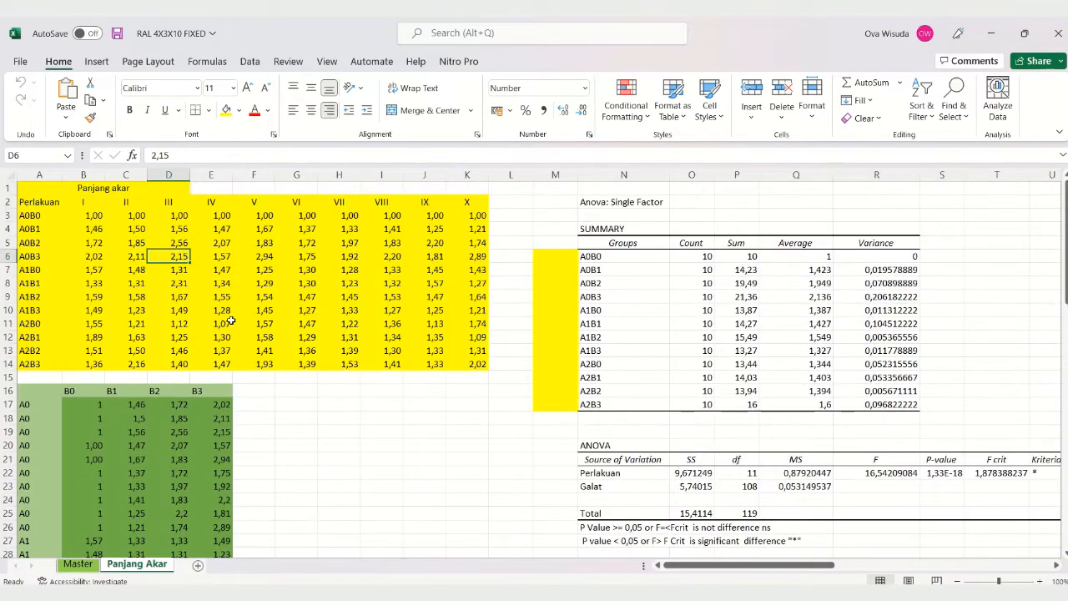
scroll(262, 297, "down", 1)
scroll(262, 296, "up", 1)
Step: Review the treatment codes in the Perlakuan column and the replicate values for I to X in B3:K14
left_click(65, 280)
left_click(66, 242)
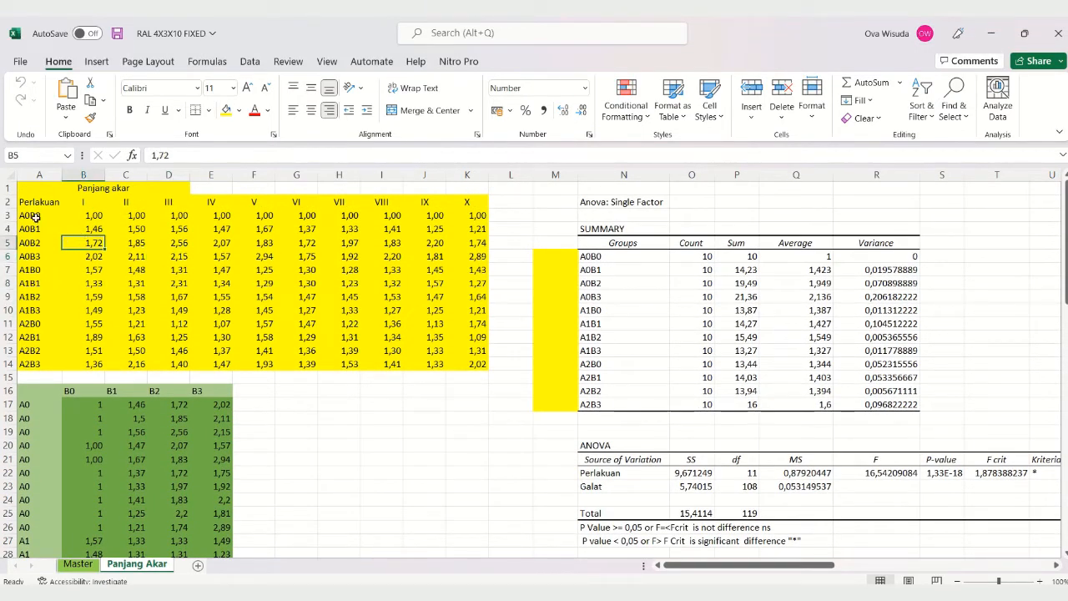
left_click(36, 217)
left_click(219, 258)
left_click(166, 300)
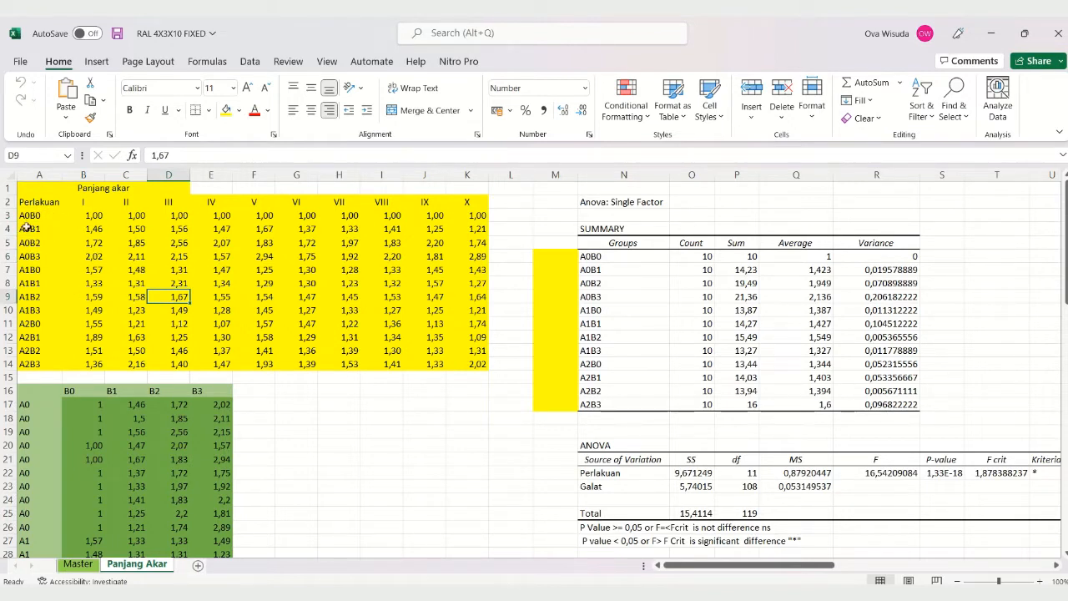
left_click_drag(30, 216, 247, 299)
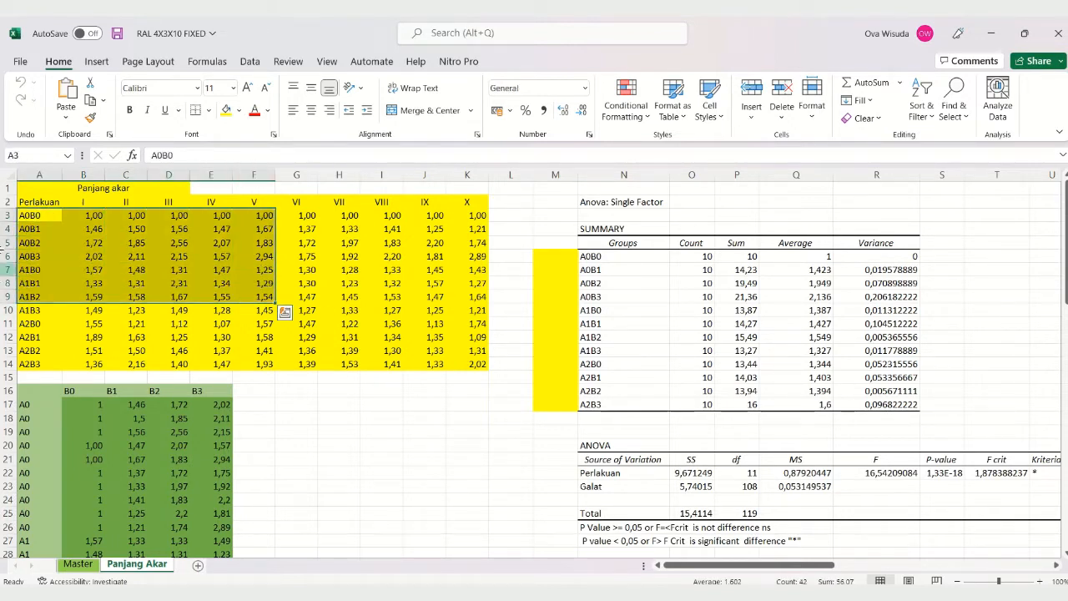
left_click_drag(30, 220, 50, 320)
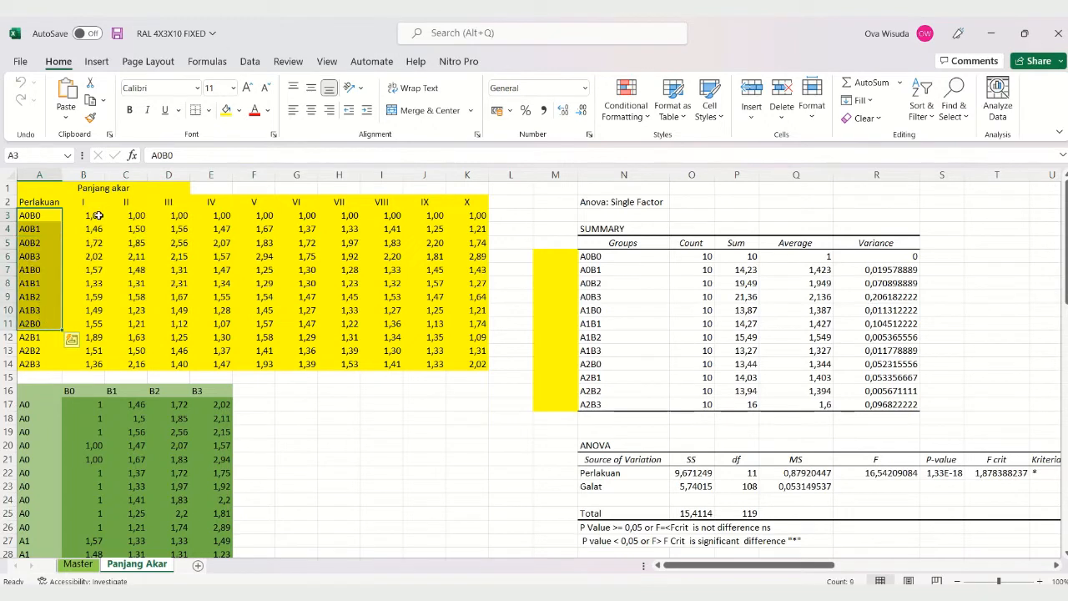
left_click_drag(94, 215, 456, 361)
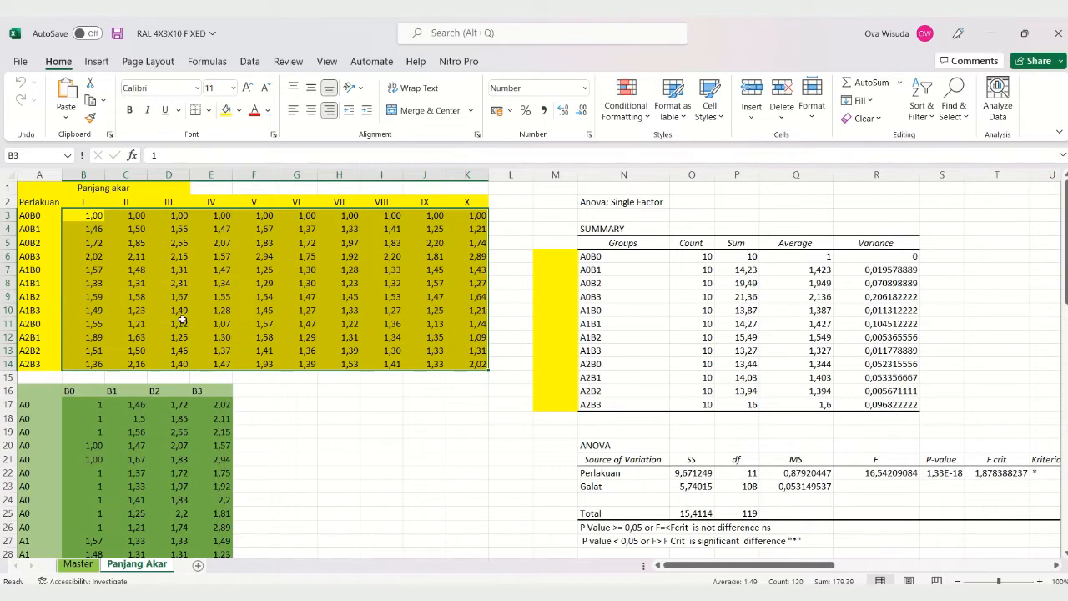
Step: Examine the green table's repeated factor A labels from row 17 down and its values under the B0 to B3 headings
scroll(171, 318, "down", 3)
scroll(166, 317, "up", 3)
scroll(114, 406, "down", 4)
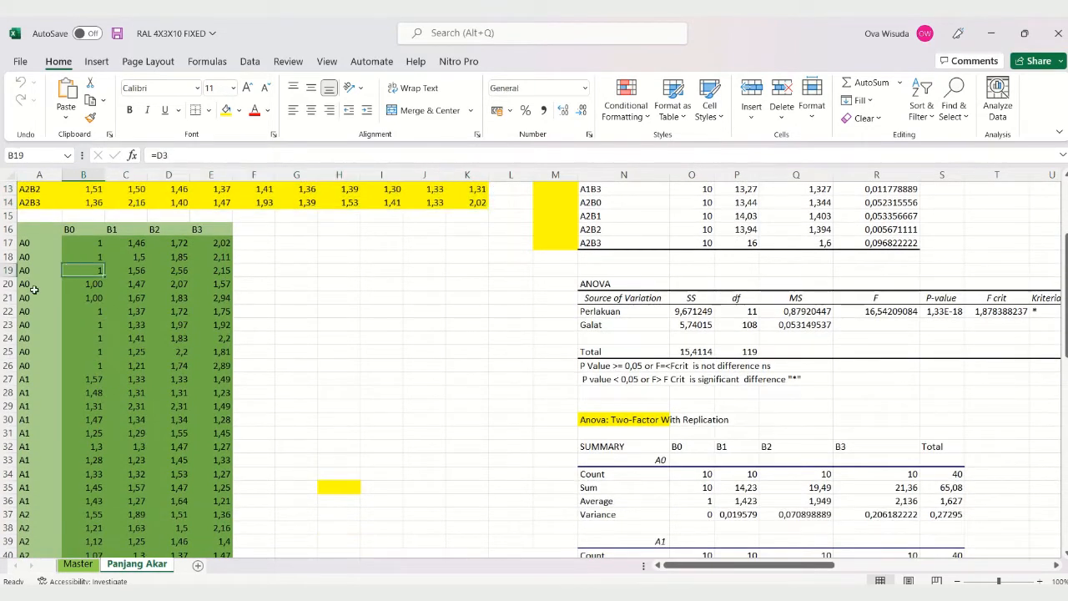
left_click(25, 244)
left_click(30, 308)
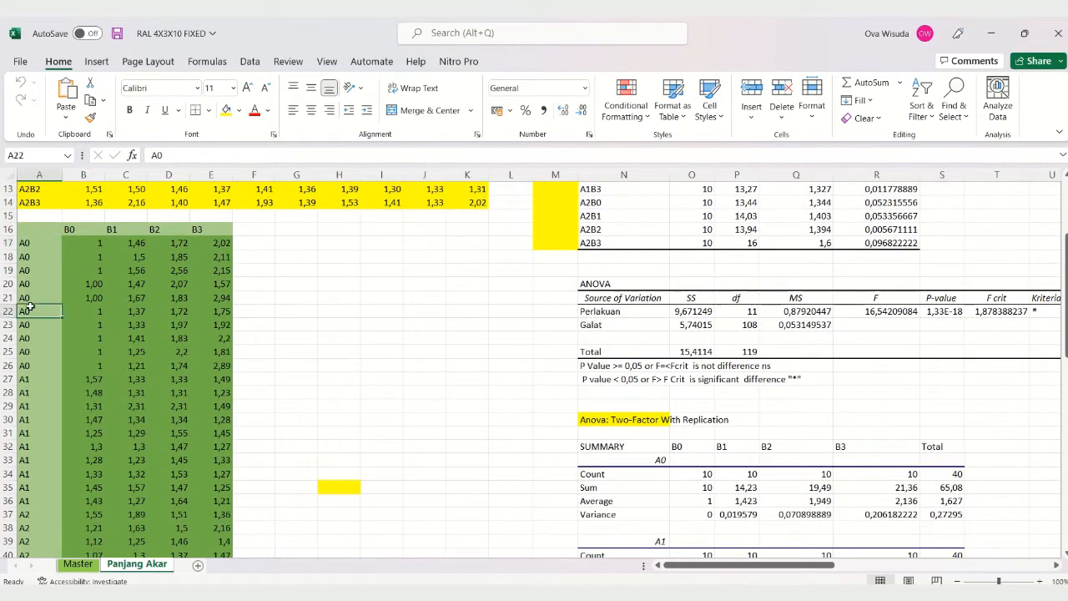
left_click(27, 357)
left_click(32, 258)
left_click(31, 242)
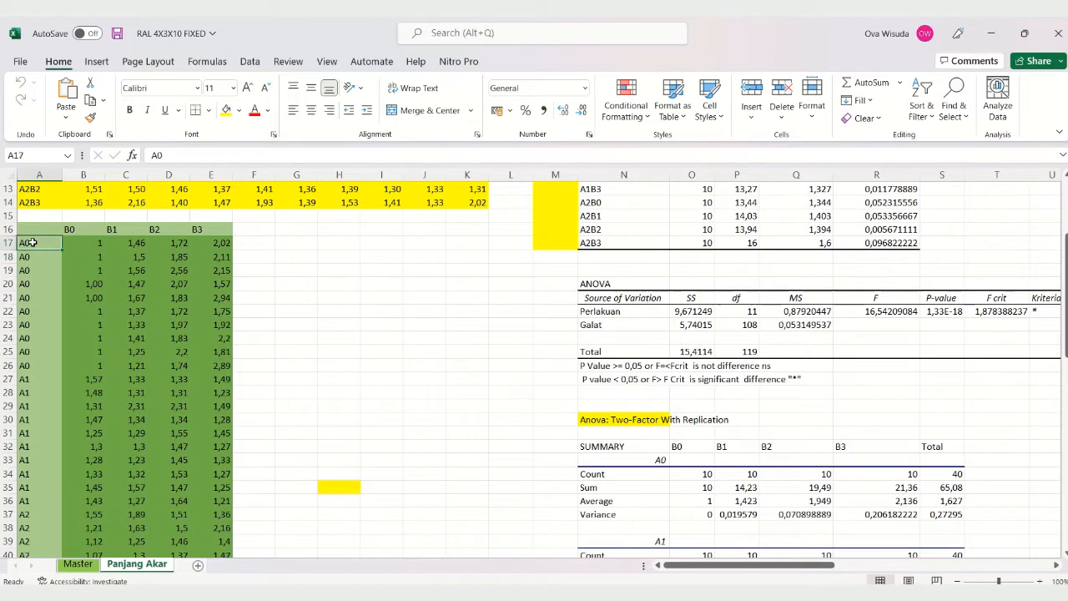
left_click(30, 282)
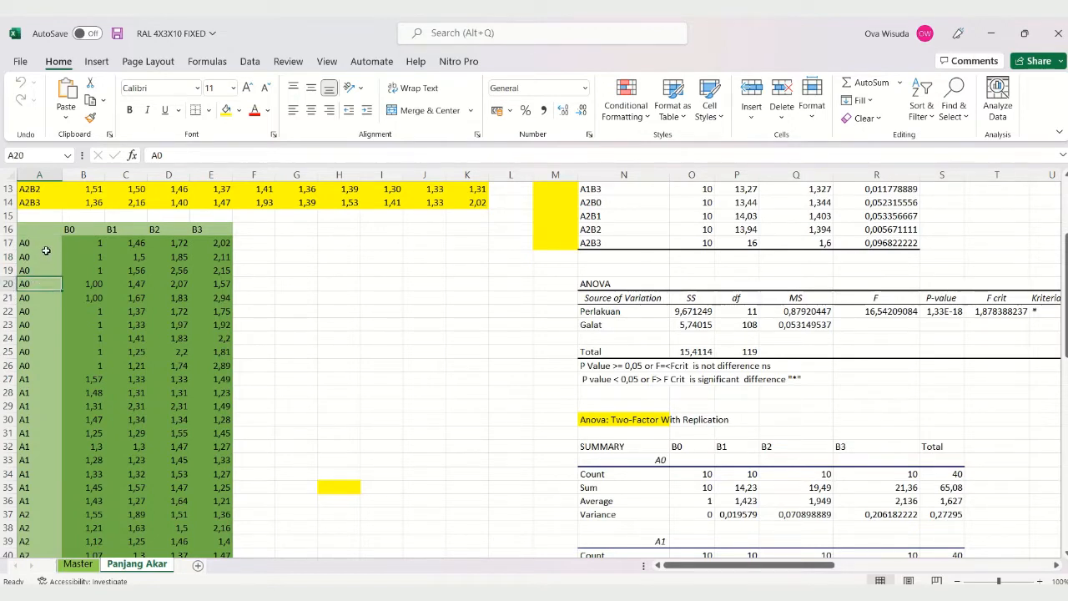
left_click(43, 256)
left_click(76, 228)
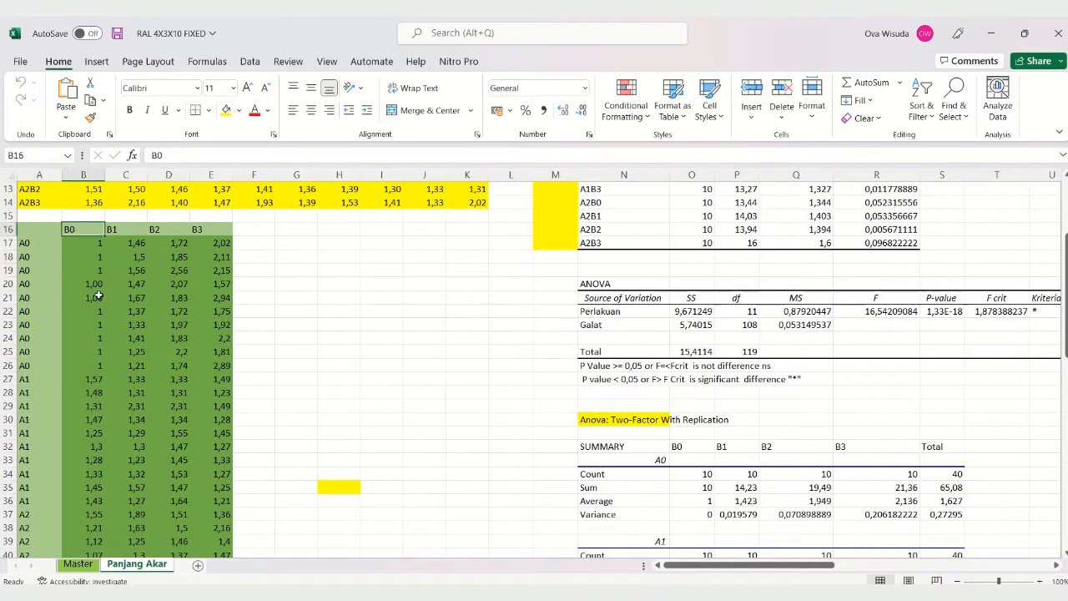
left_click(167, 285)
left_click(171, 392)
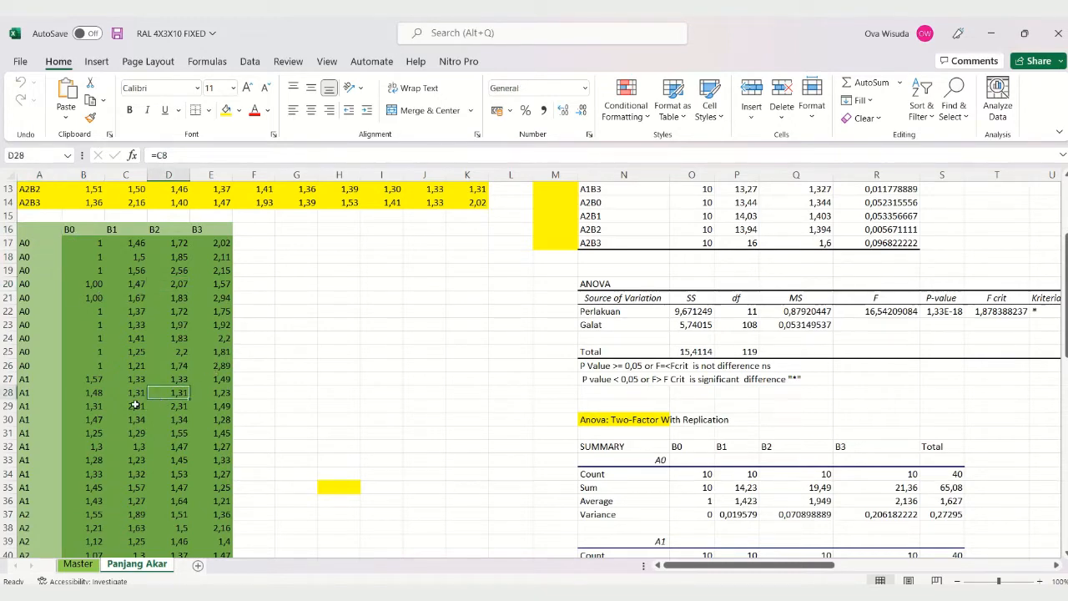
Step: Compare the layout of the yellow treatment-by-replicate table with that of the green two-factor table
scroll(134, 403, "up", 3)
scroll(135, 403, "down", 1)
scroll(136, 399, "up", 2)
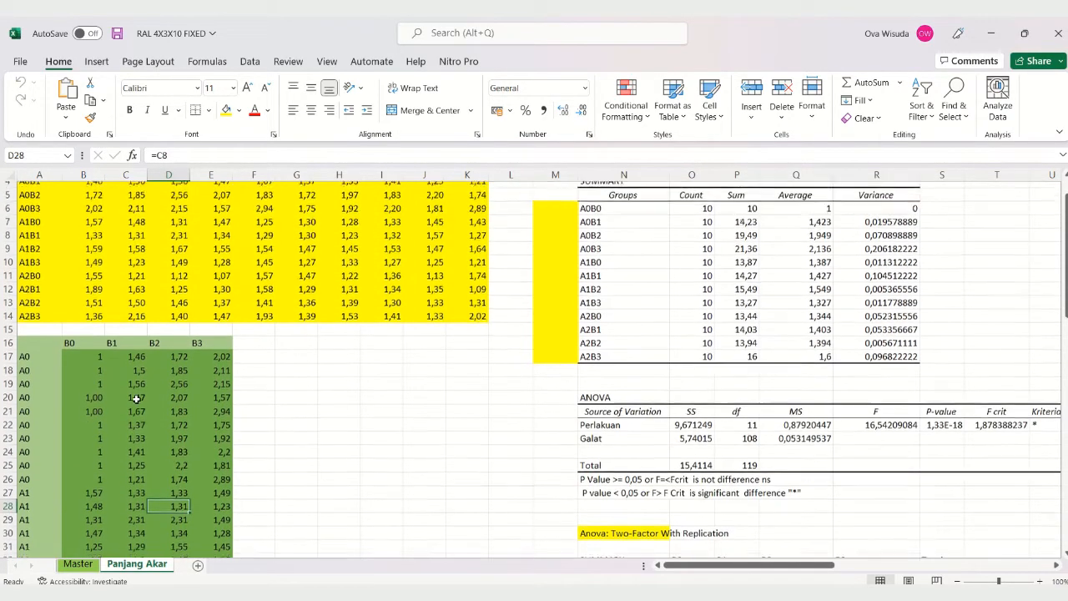
scroll(137, 397, "up", 1)
scroll(137, 397, "down", 1)
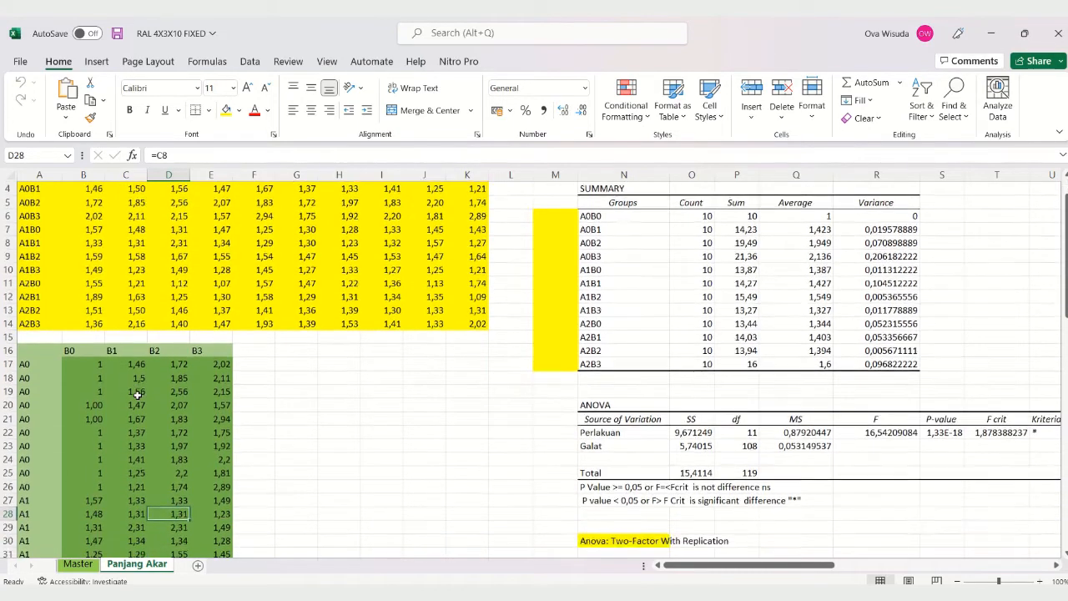
scroll(136, 395, "up", 1)
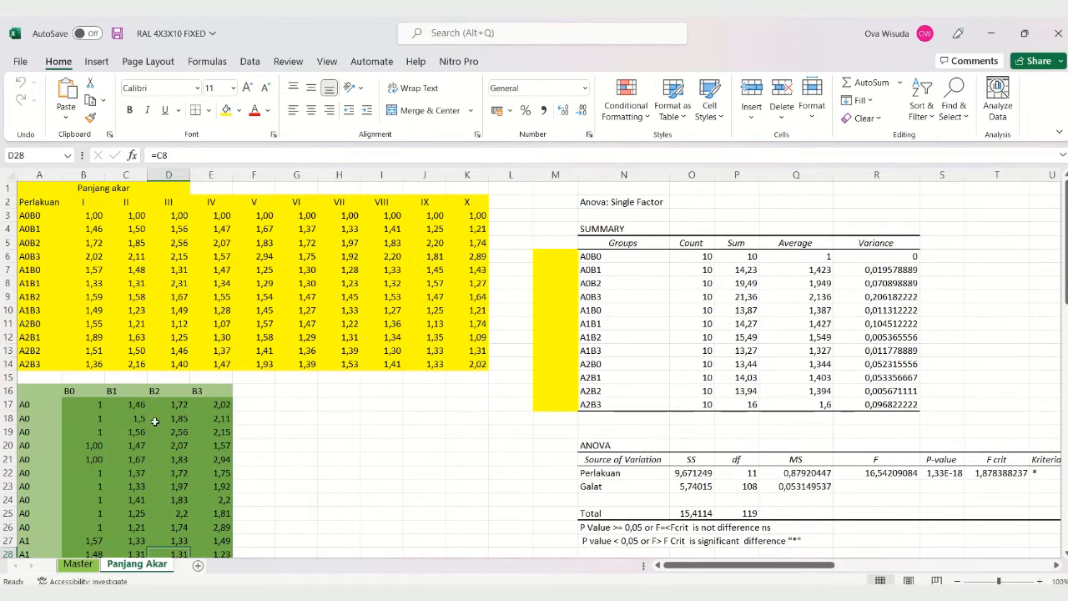
scroll(153, 423, "down", 2)
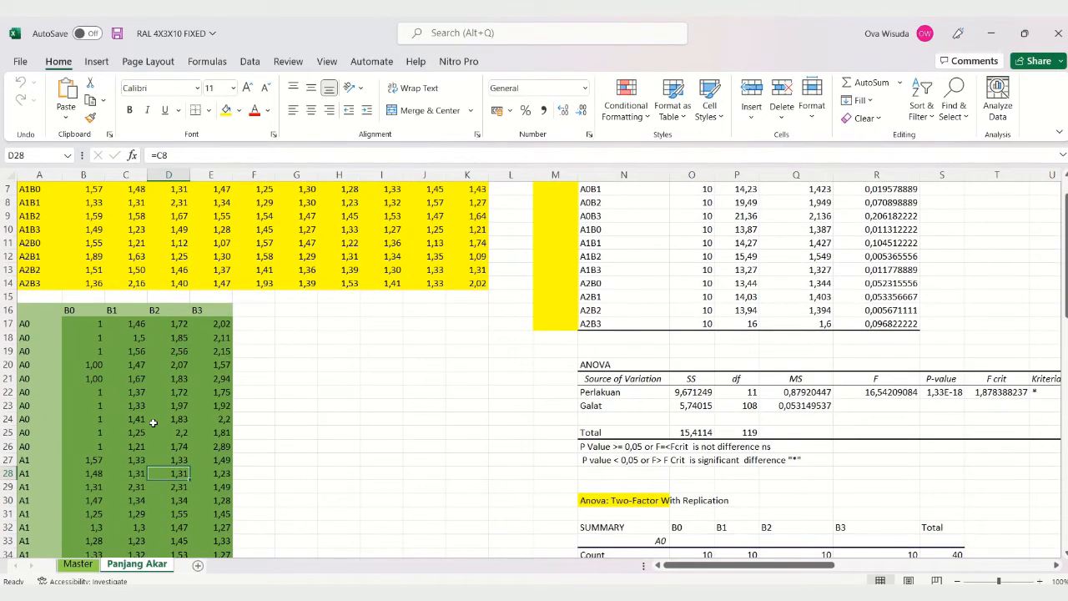
scroll(136, 382, "up", 2)
Step: Check the yellow table's treatment rows against the green table's entries, including the formula in C25 and the rows down to A2
left_click(97, 299)
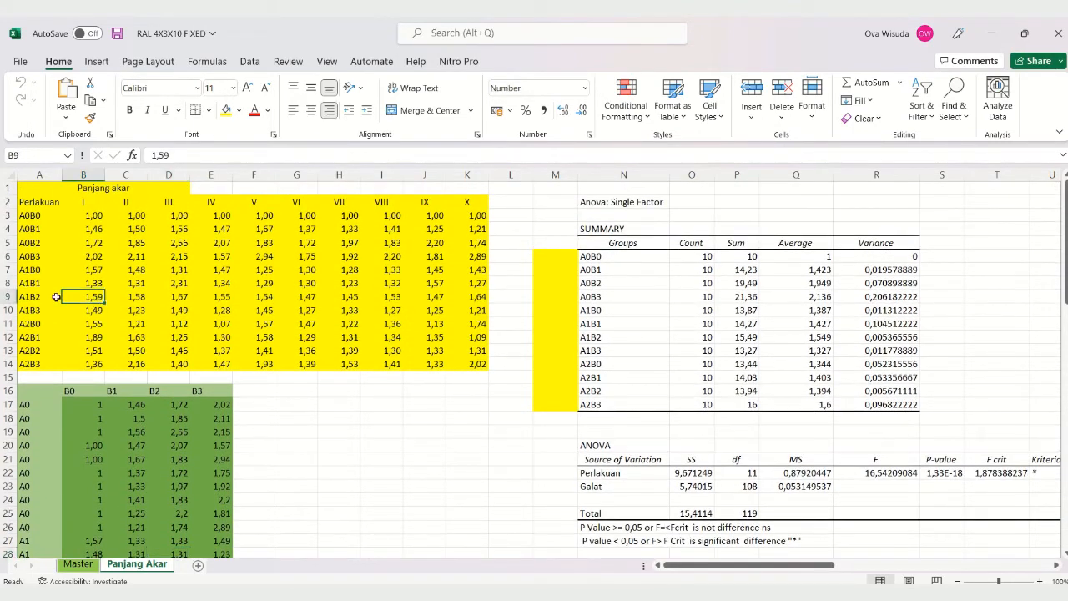
left_click(35, 227)
left_click(170, 243)
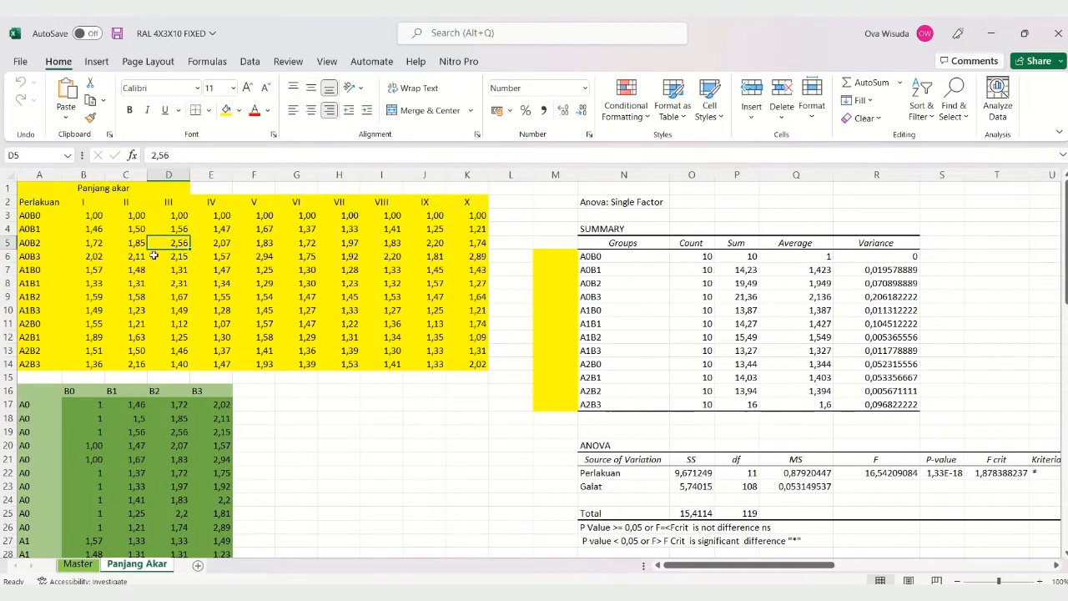
left_click(98, 311)
left_click(58, 243)
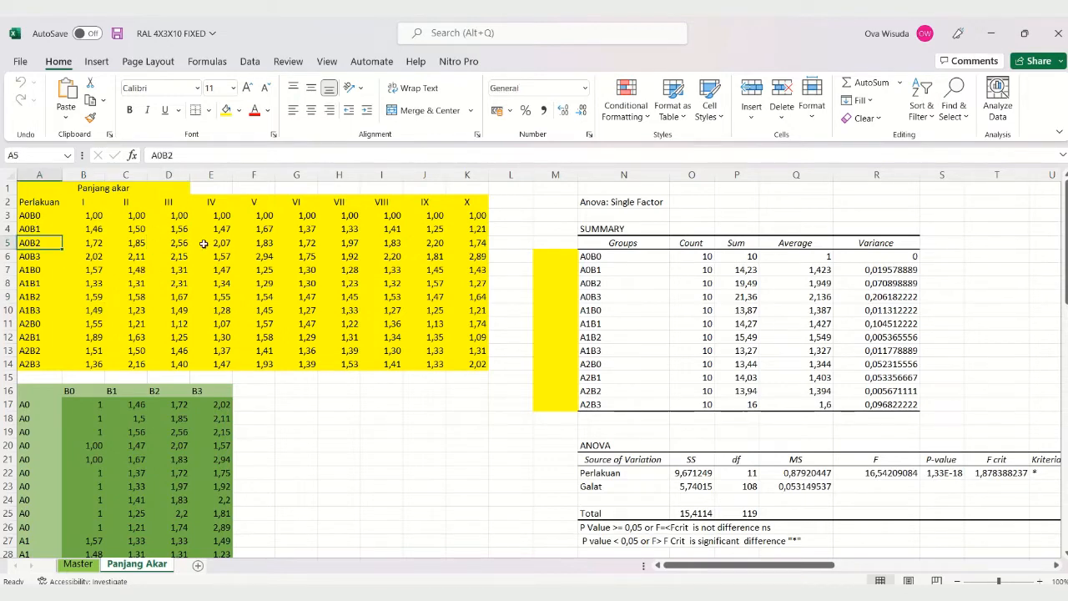
left_click(207, 254)
scroll(146, 331, "down", 3)
left_click(105, 391)
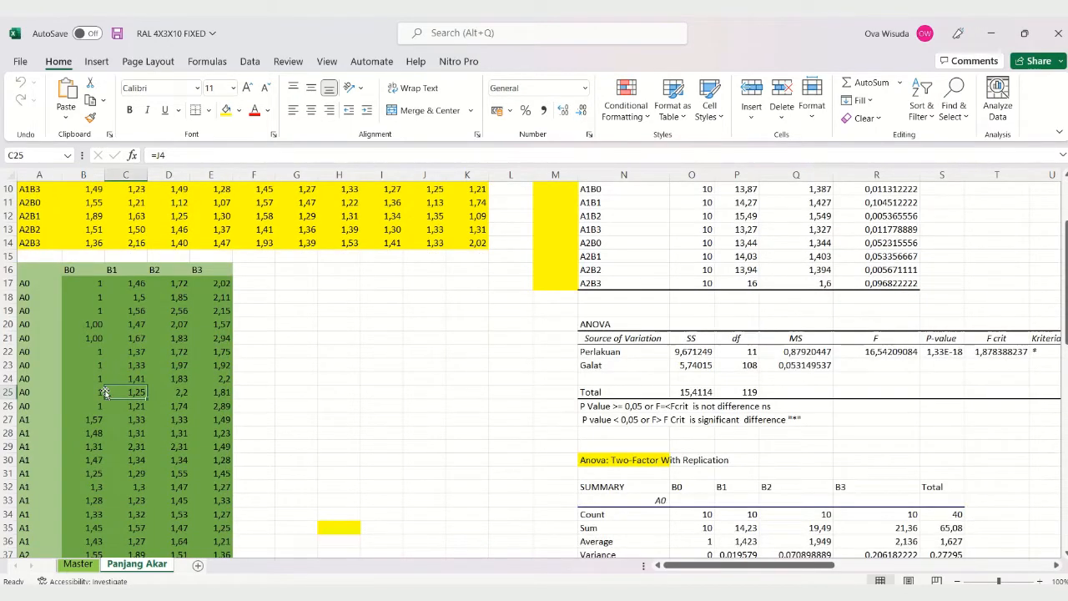
scroll(107, 392, "up", 3)
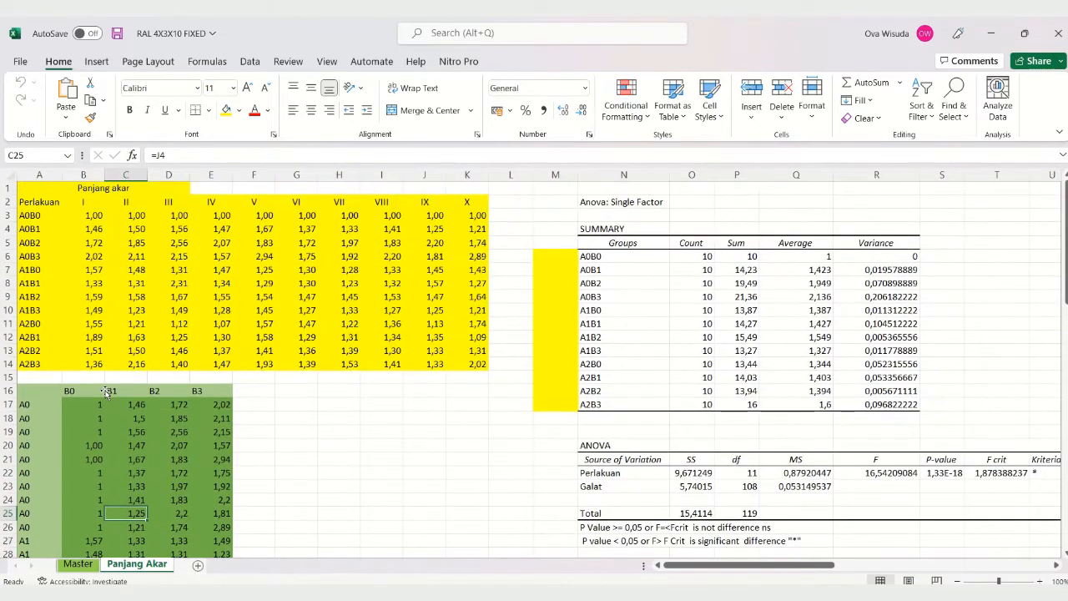
scroll(106, 393, "down", 2)
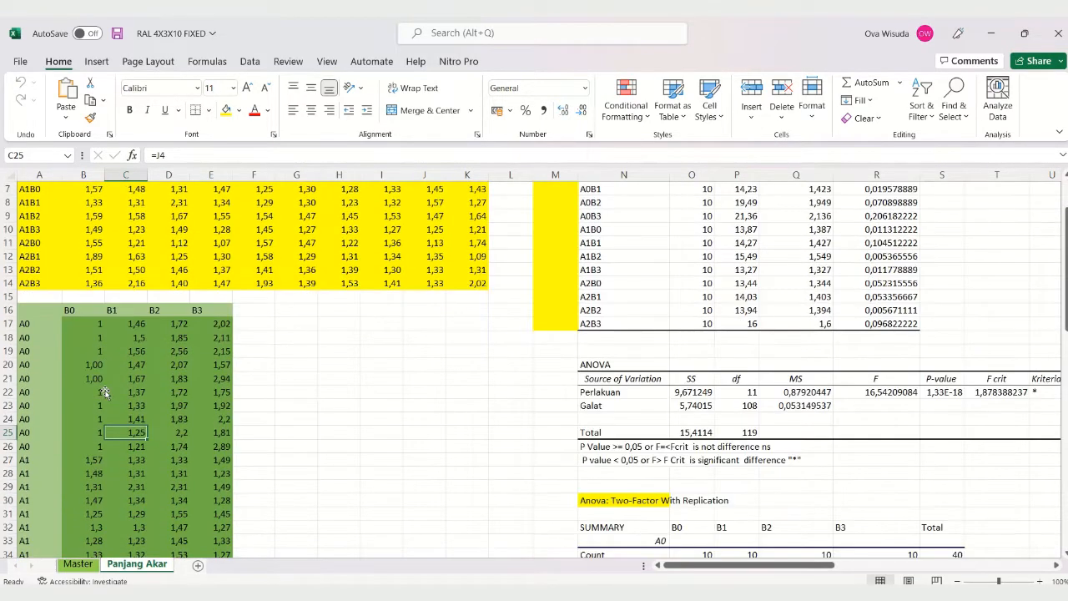
scroll(106, 393, "down", 6)
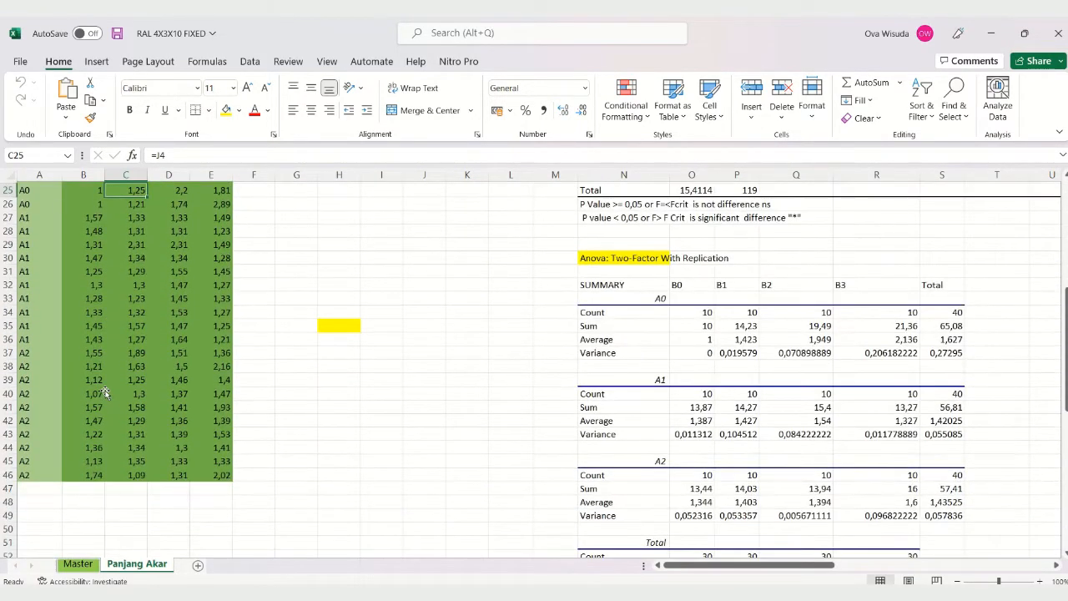
scroll(106, 392, "up", 4)
scroll(106, 392, "up", 4)
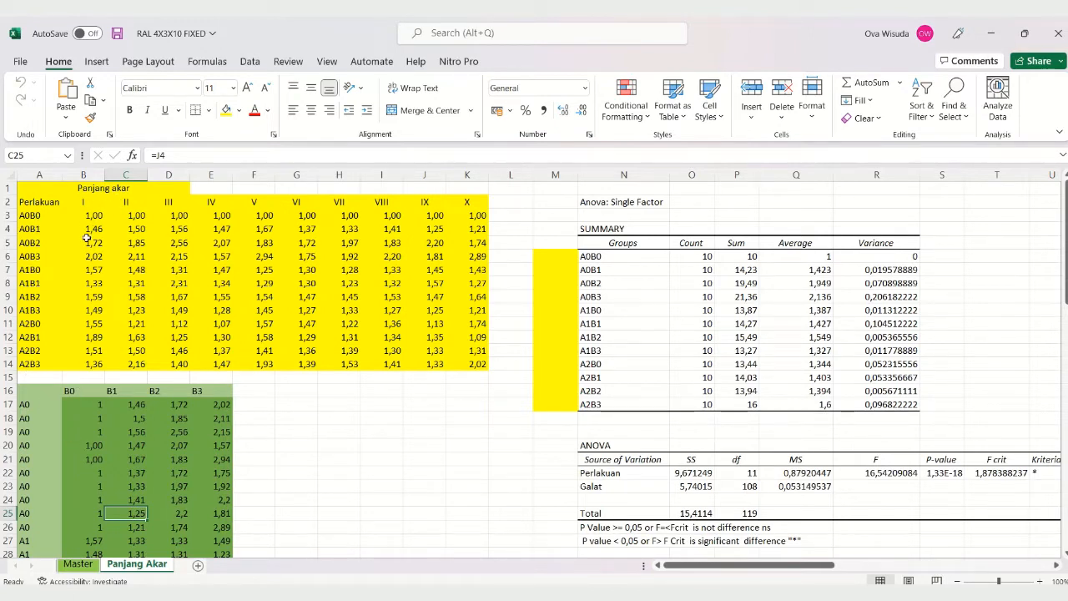
Step: Trace how A0B0 replicates feed the green table by checking B3 against B17 and J3 against B25
left_click(99, 215)
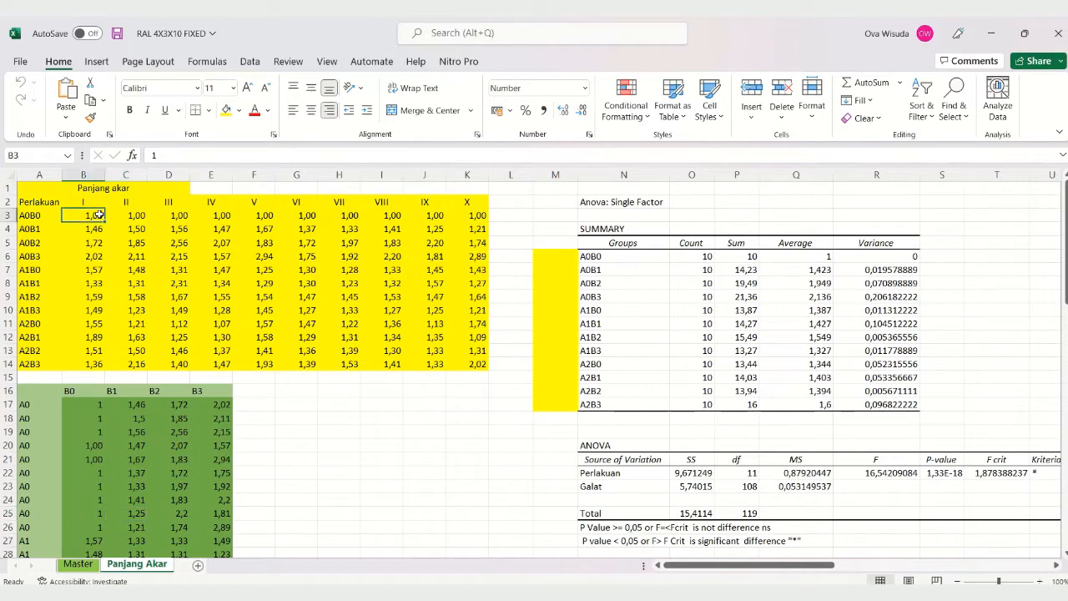
scroll(80, 334, "down", 2)
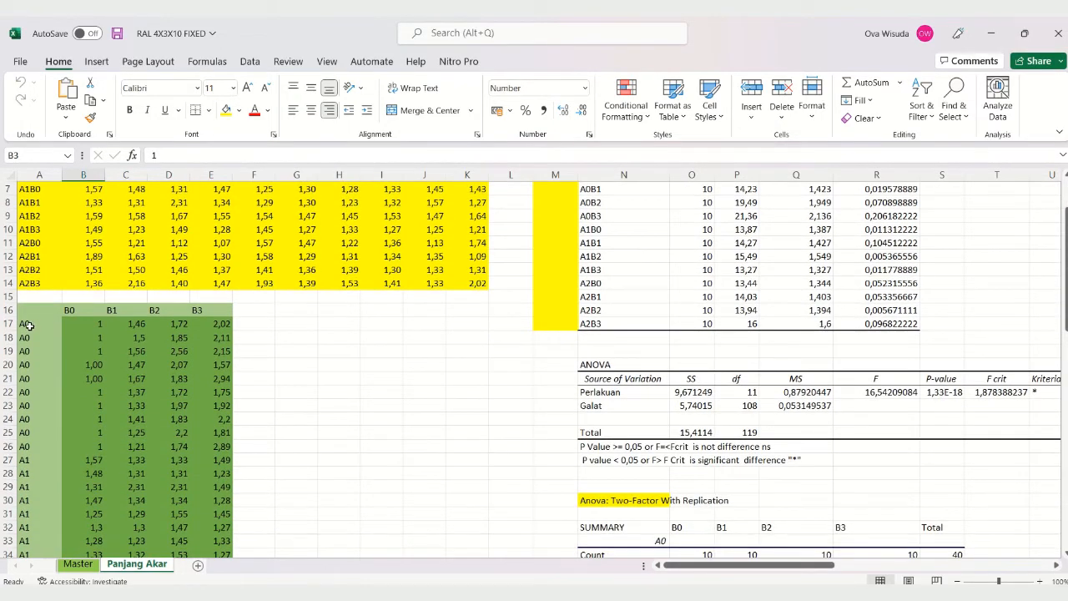
left_click(101, 323)
scroll(100, 322, "up", 2)
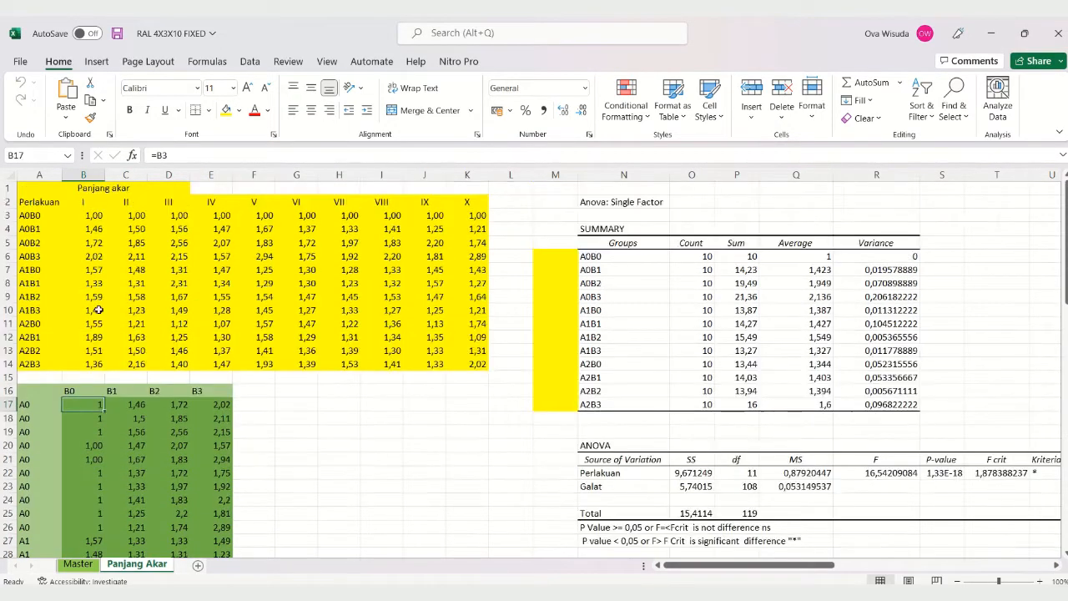
left_click(436, 216)
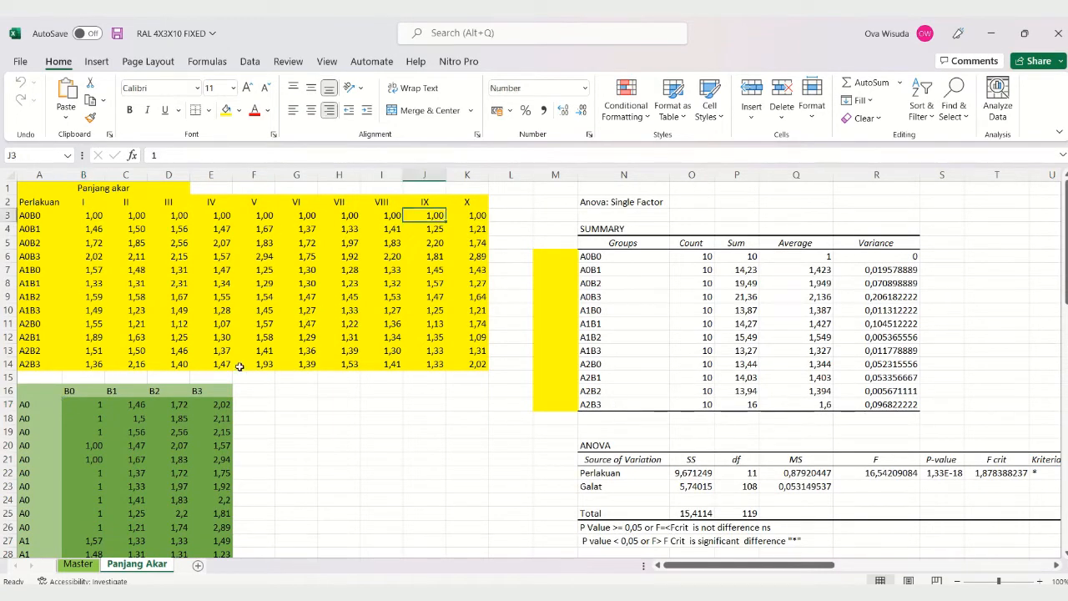
scroll(89, 414, "down", 1)
scroll(65, 349, "down", 2)
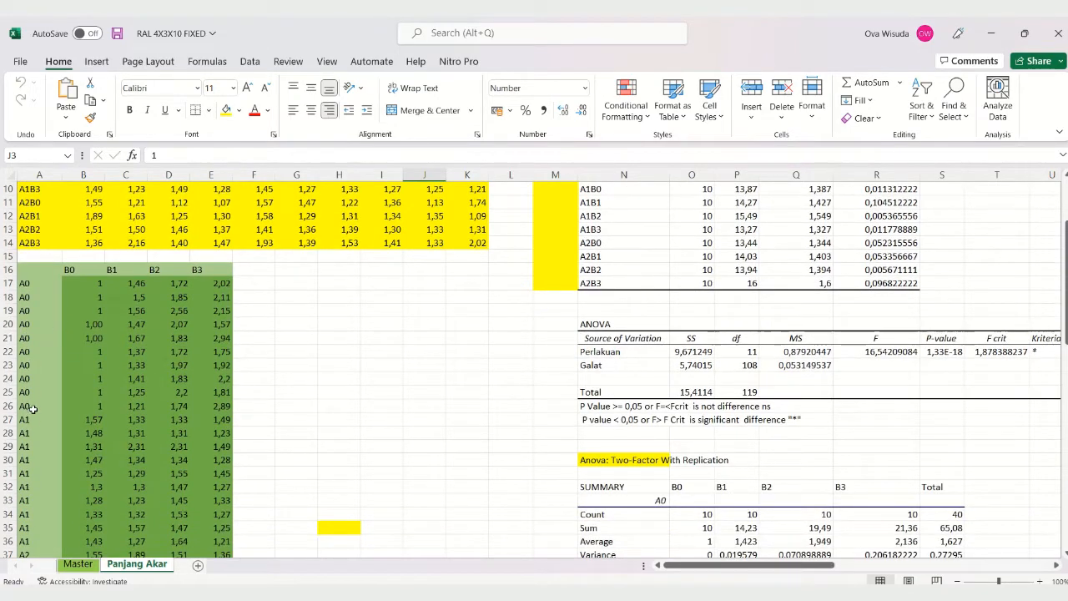
left_click(100, 391)
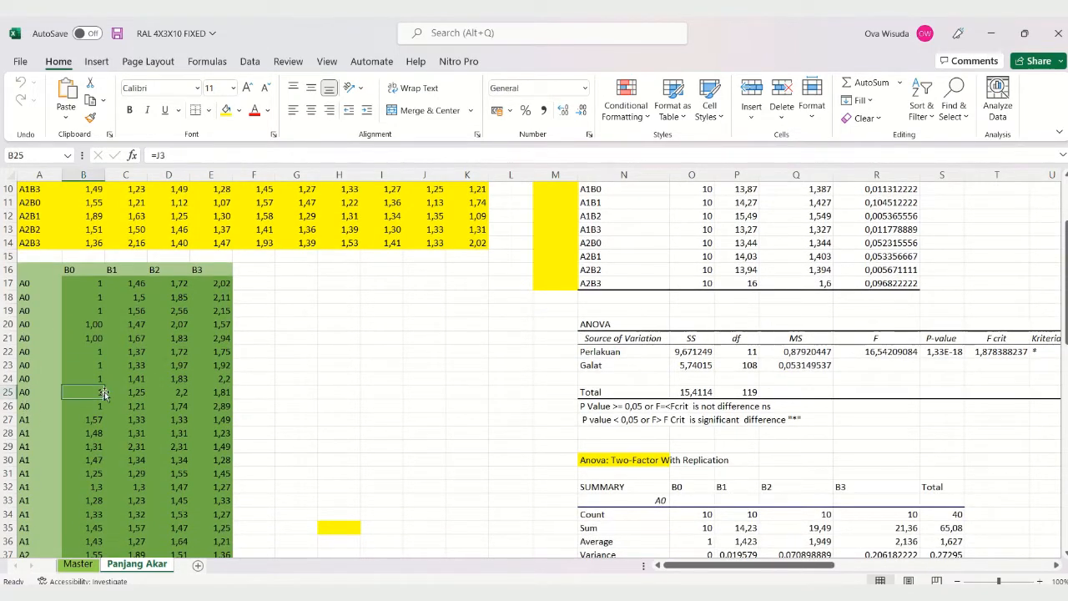
scroll(283, 334, "up", 3)
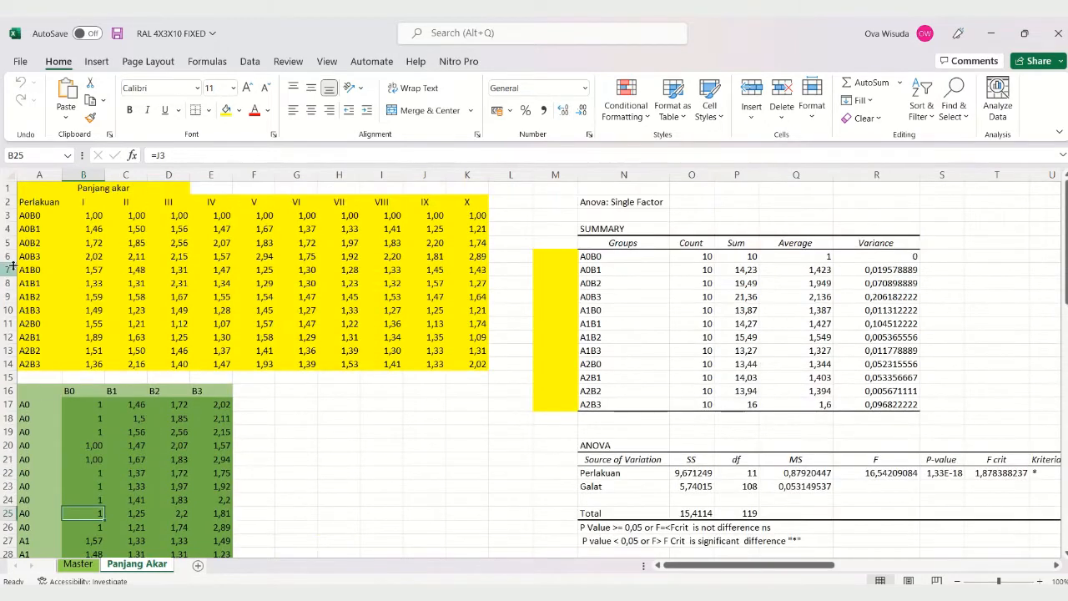
Step: Trace the A1B3 replicate VIII value in I10 to its linked entry in E34 of the green table
left_click(32, 310)
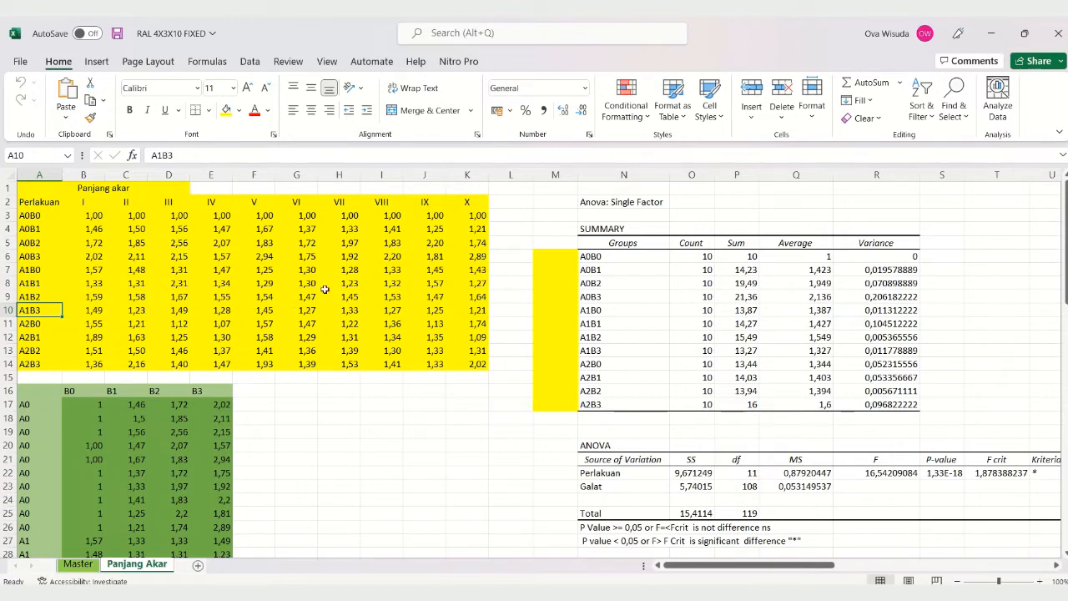
left_click(393, 311)
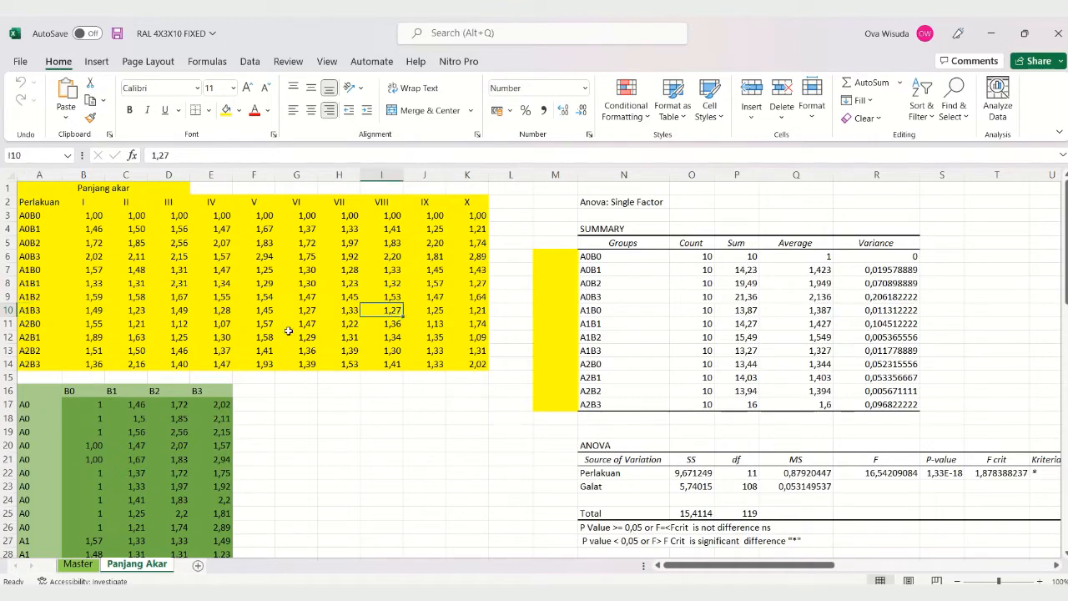
scroll(287, 331, "down", 2)
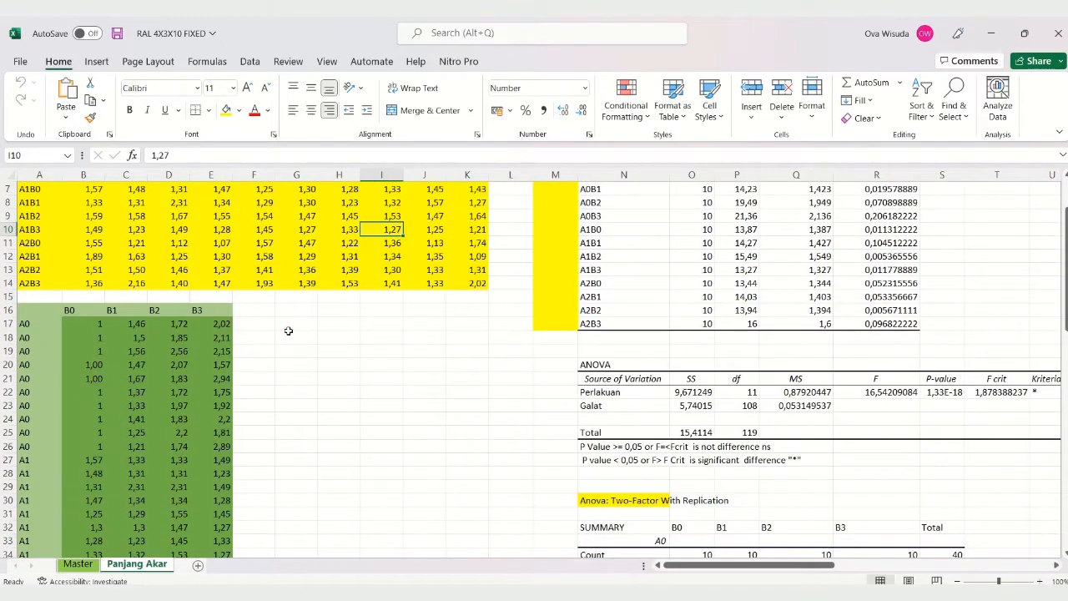
scroll(288, 331, "down", 3)
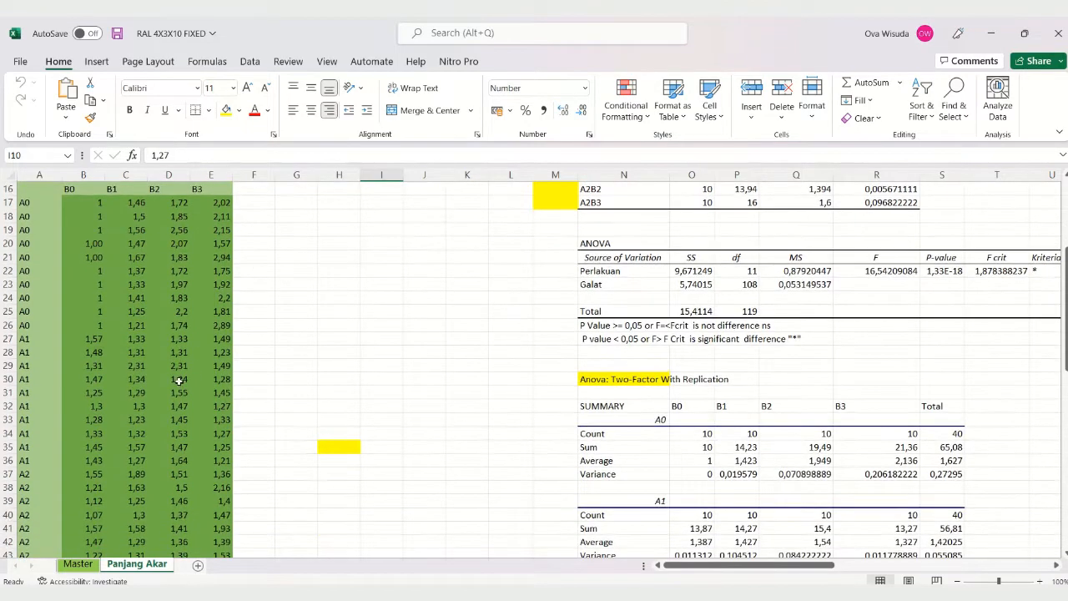
scroll(179, 381, "down", 1)
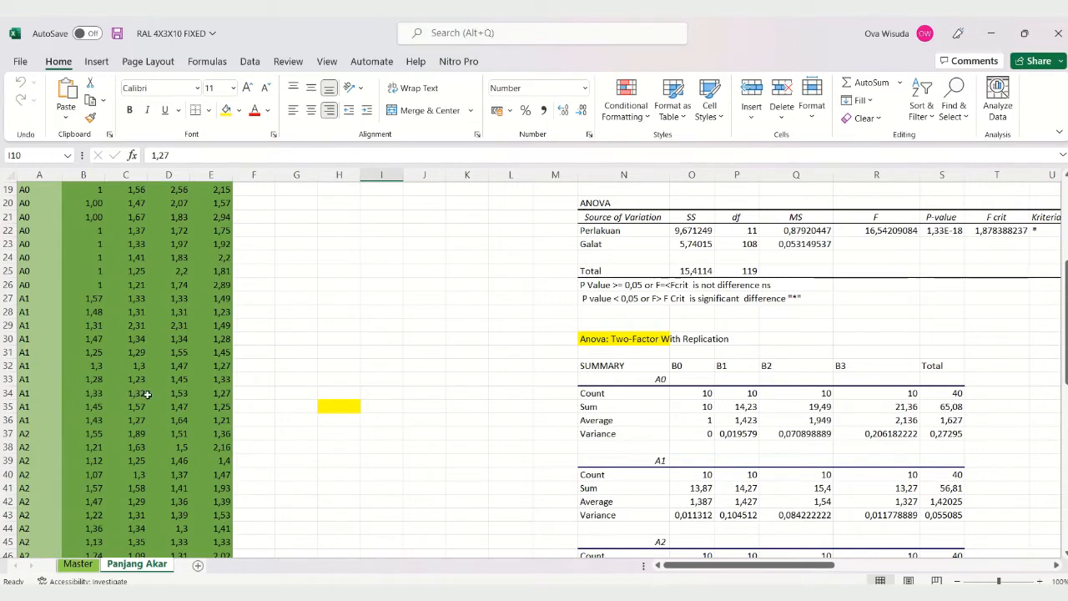
left_click(225, 394)
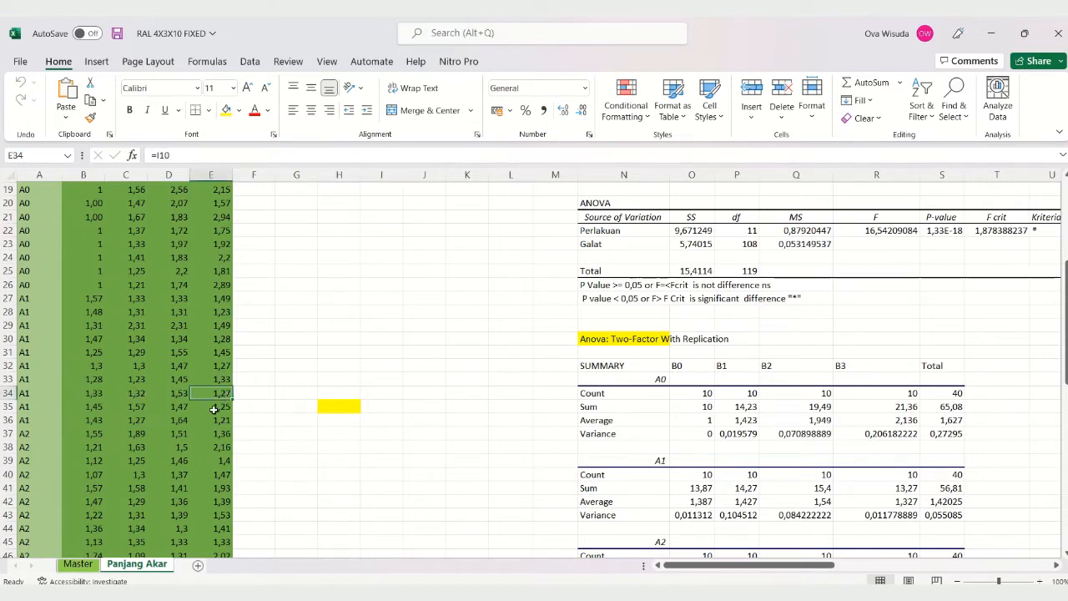
Step: Inspect the A1B1 replicate values across row 8 of the yellow table, ending at F8
scroll(207, 403, "up", 6)
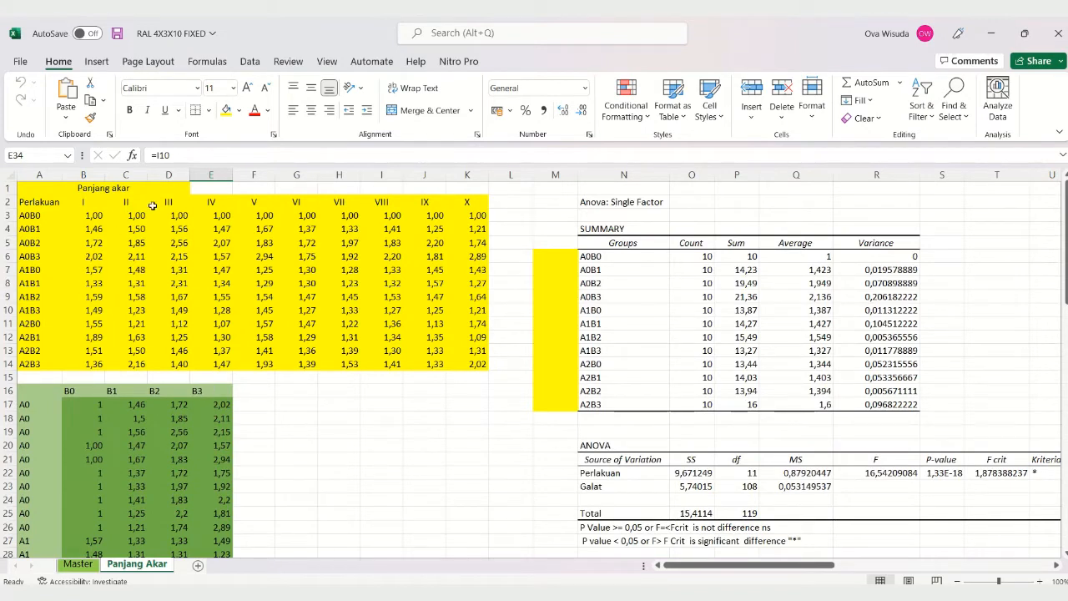
left_click(178, 218)
left_click(117, 284)
left_click(225, 284)
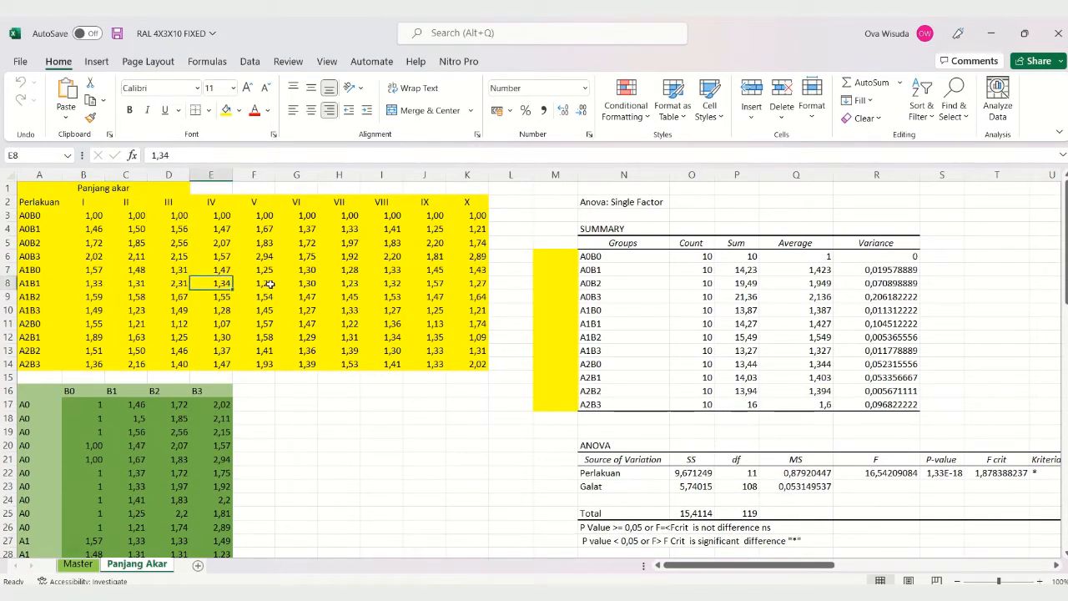
left_click(269, 285)
left_click(163, 282)
left_click(241, 287)
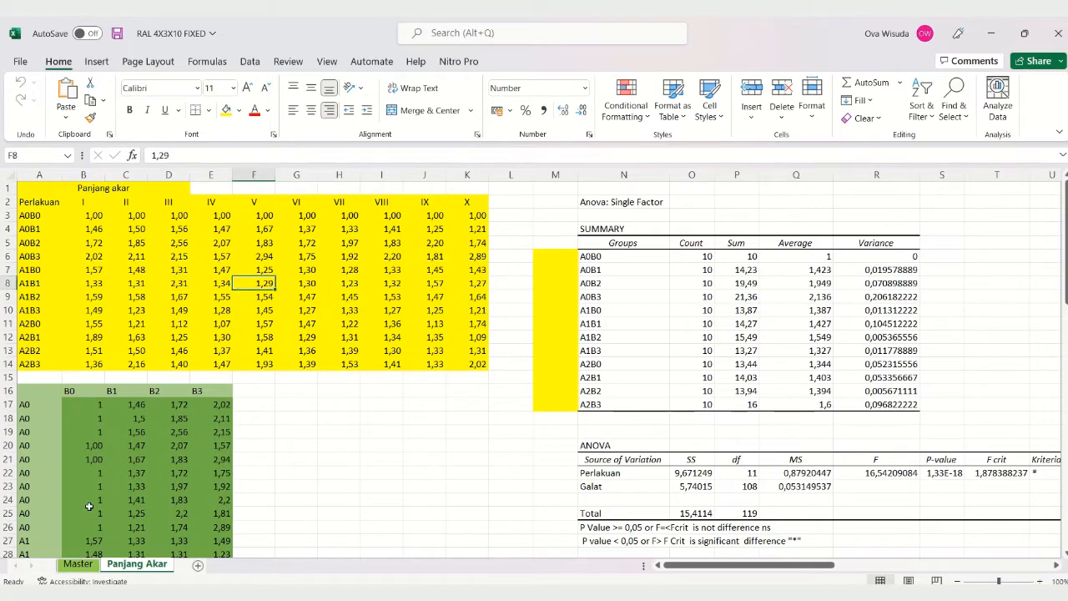
Step: Examine how the green table stacks the A0 and A1 replicates under the B0 to B3 headings
scroll(89, 506, "down", 4)
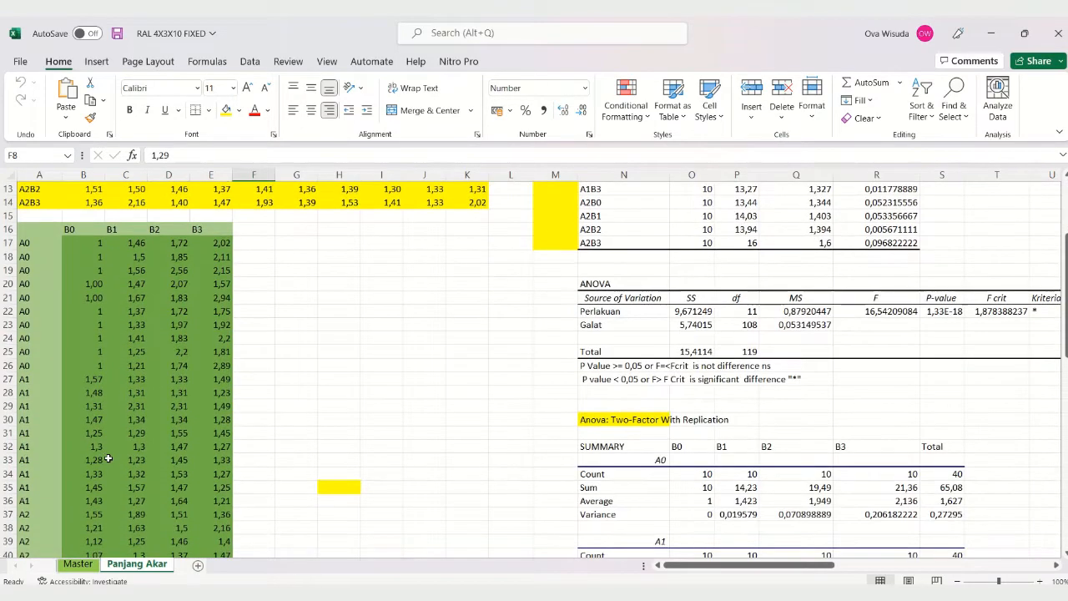
scroll(108, 459, "down", 2)
scroll(104, 452, "up", 3)
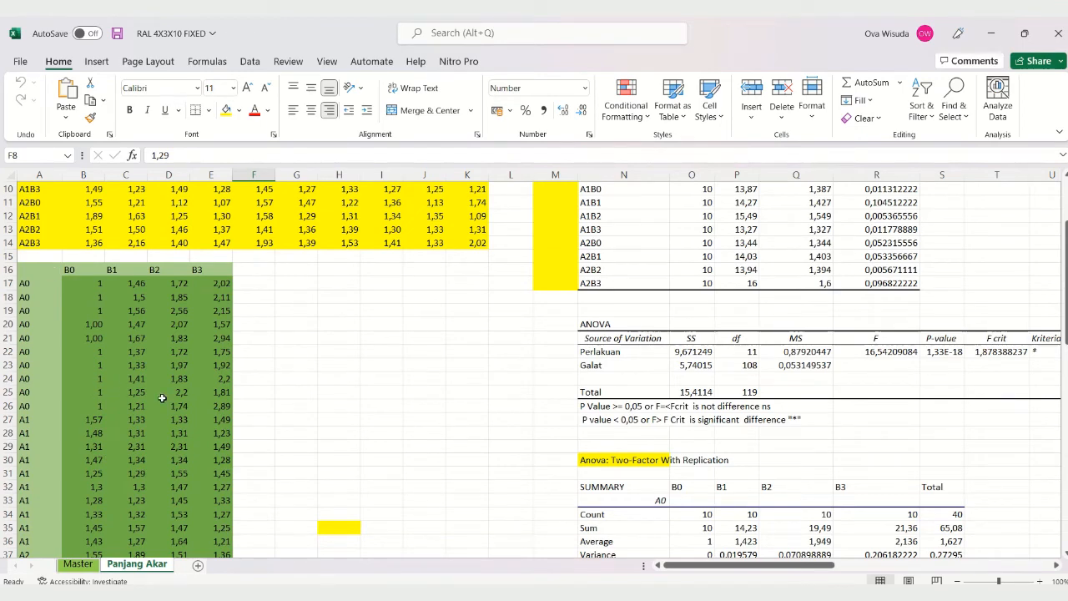
scroll(162, 398, "down", 2)
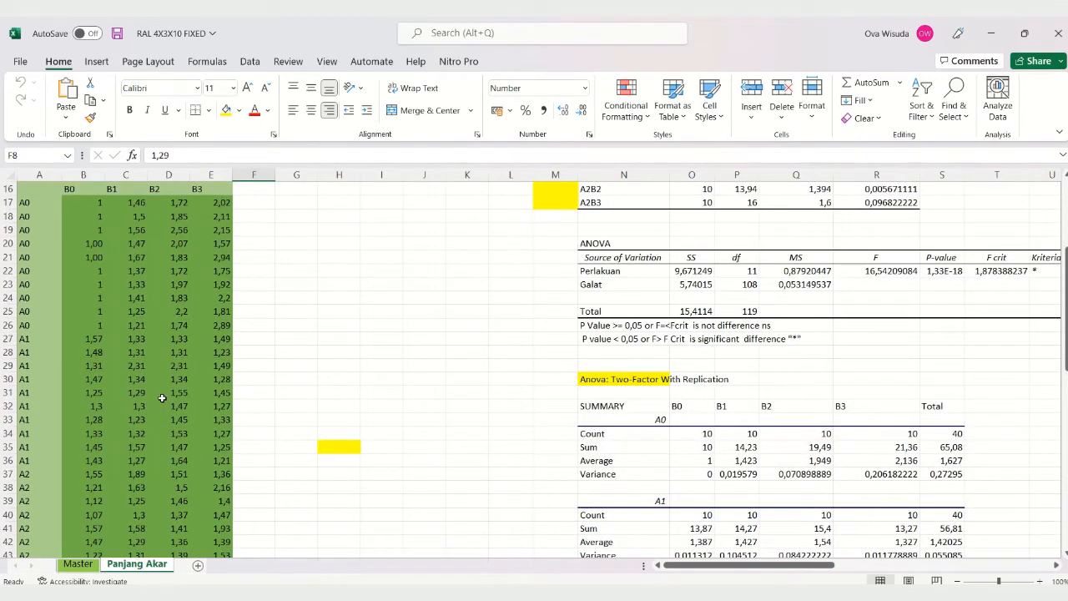
scroll(162, 398, "up", 2)
scroll(162, 398, "down", 1)
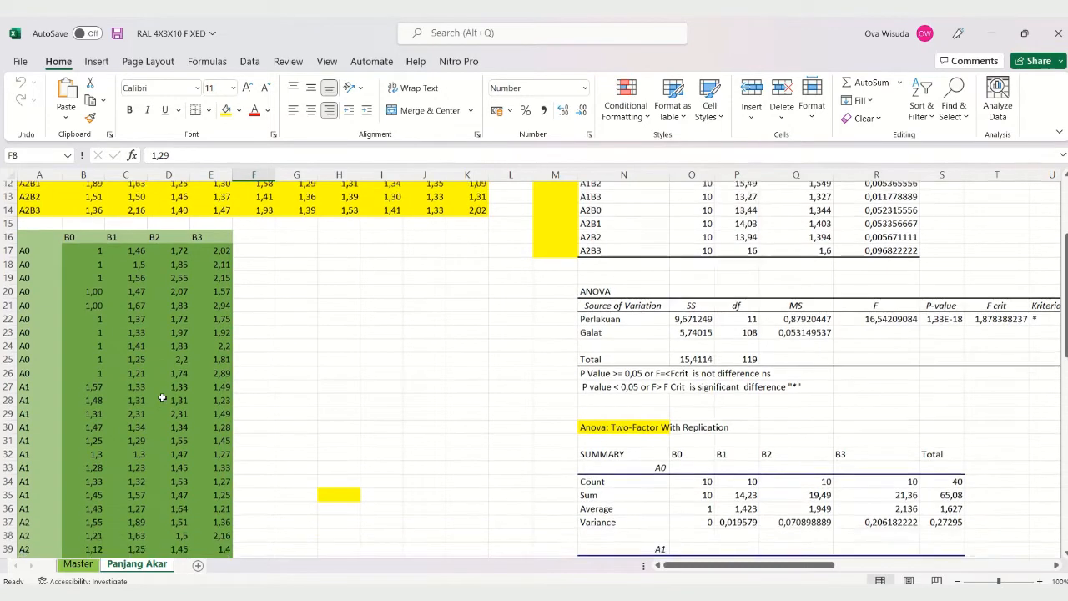
scroll(162, 398, "down", 1)
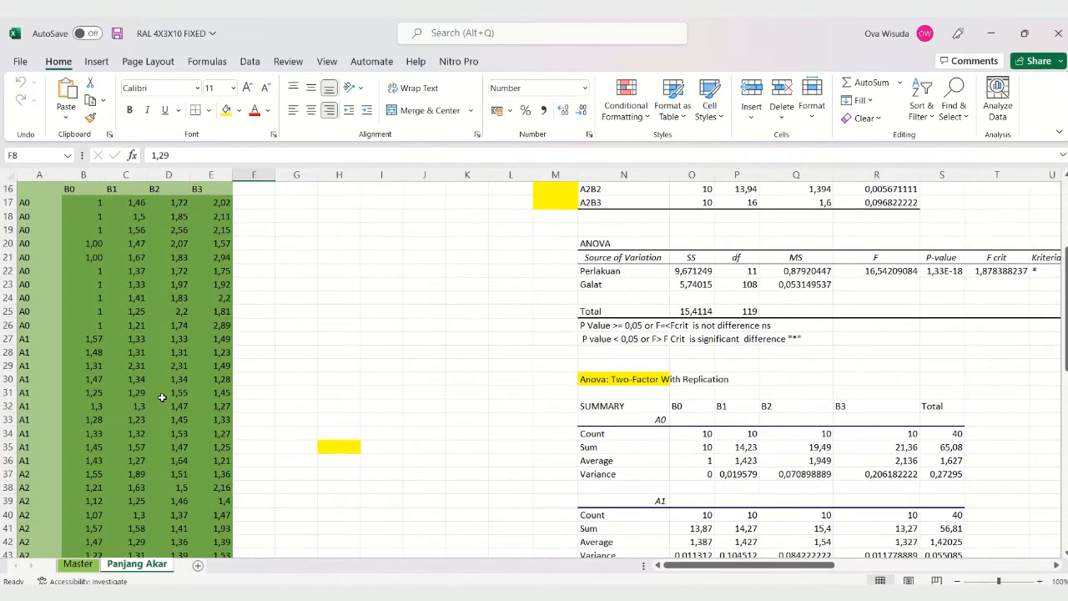
scroll(162, 399, "up", 2)
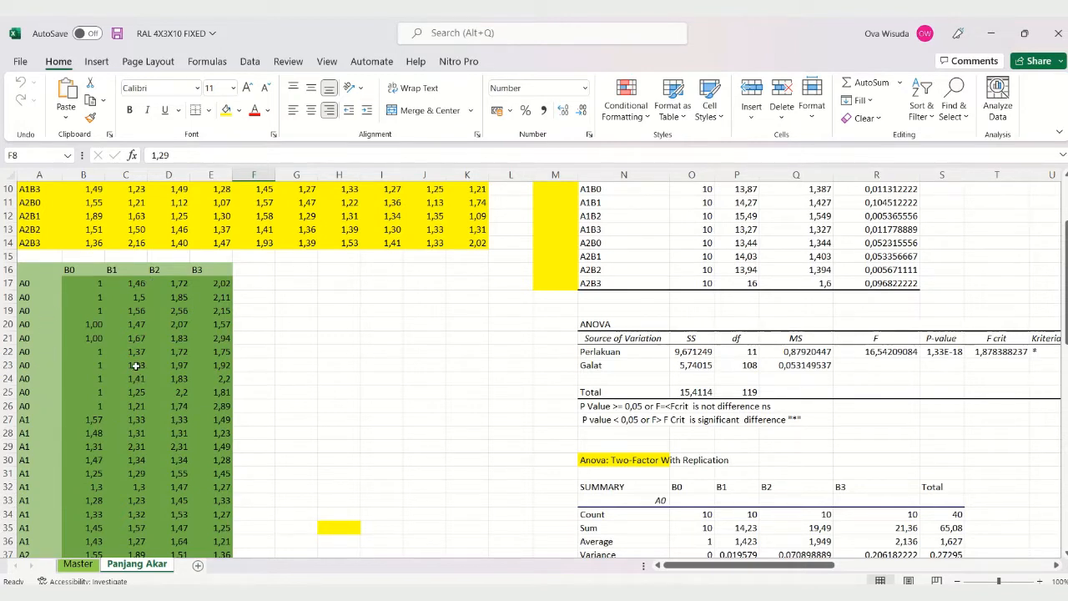
scroll(115, 370, "down", 1)
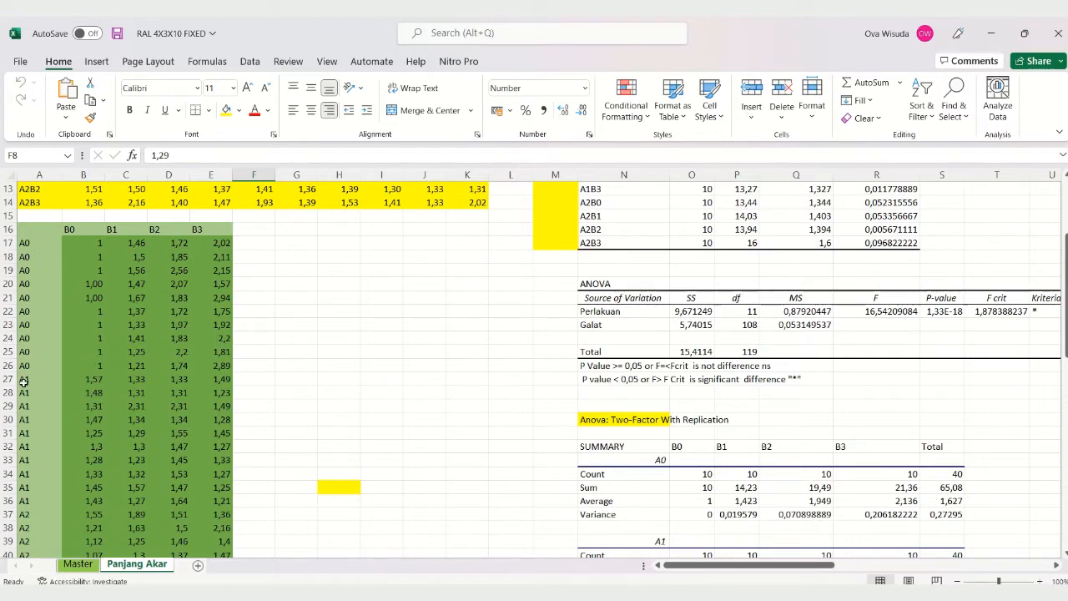
Step: Compare the yellow treatment table with the green table's full extent down to the last A2 row, row 46
scroll(133, 321, "up", 4)
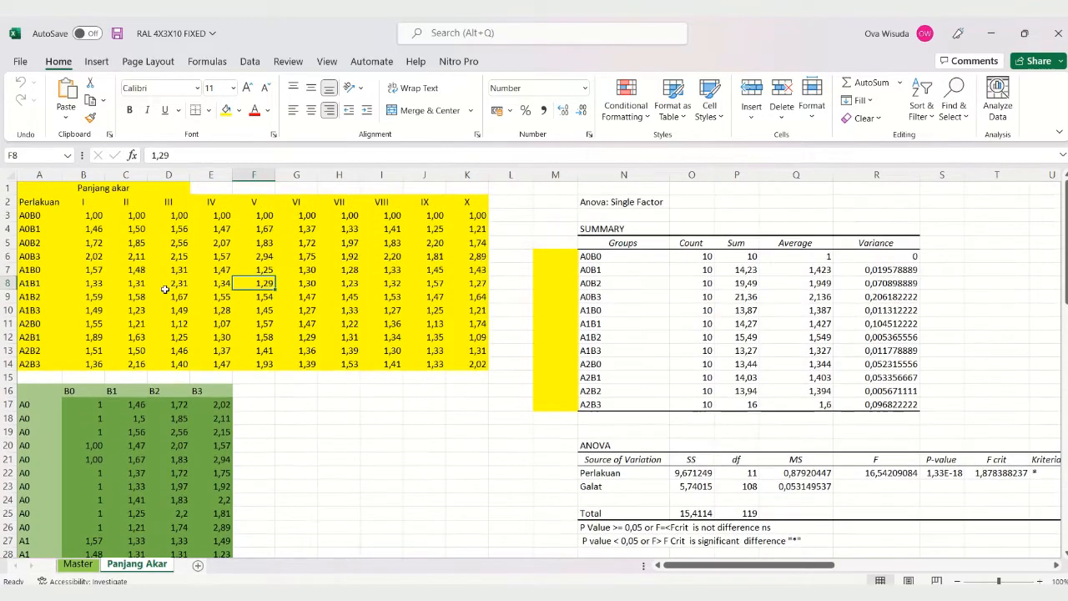
scroll(156, 429, "down", 3)
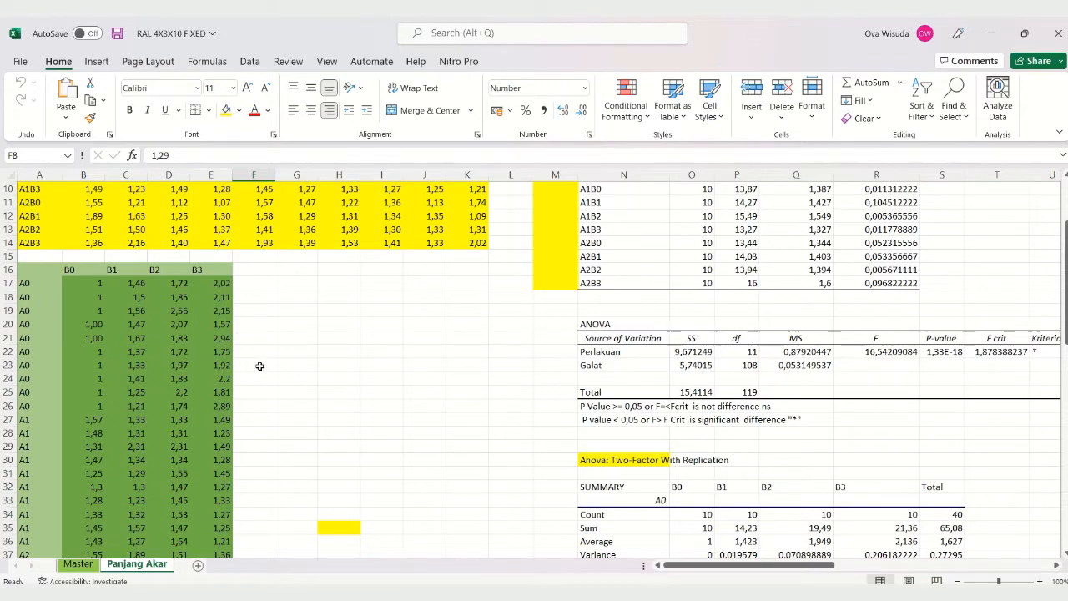
scroll(263, 361, "down", 3)
scroll(263, 361, "down", 4)
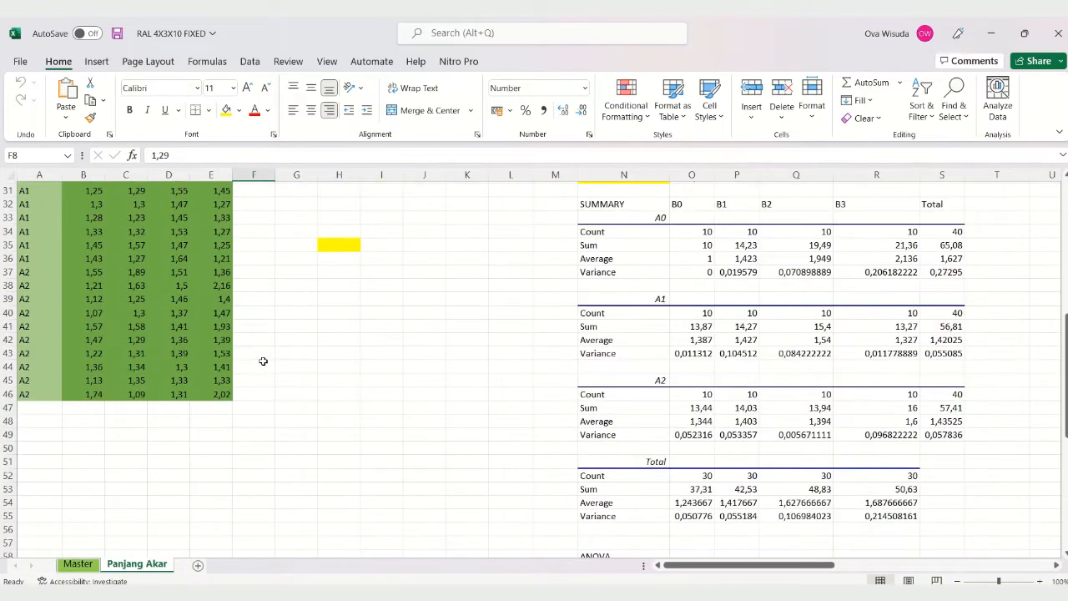
Step: Check the source formulas of the green table's A0 entries in B23, C17 and C25
scroll(207, 366, "up", 8)
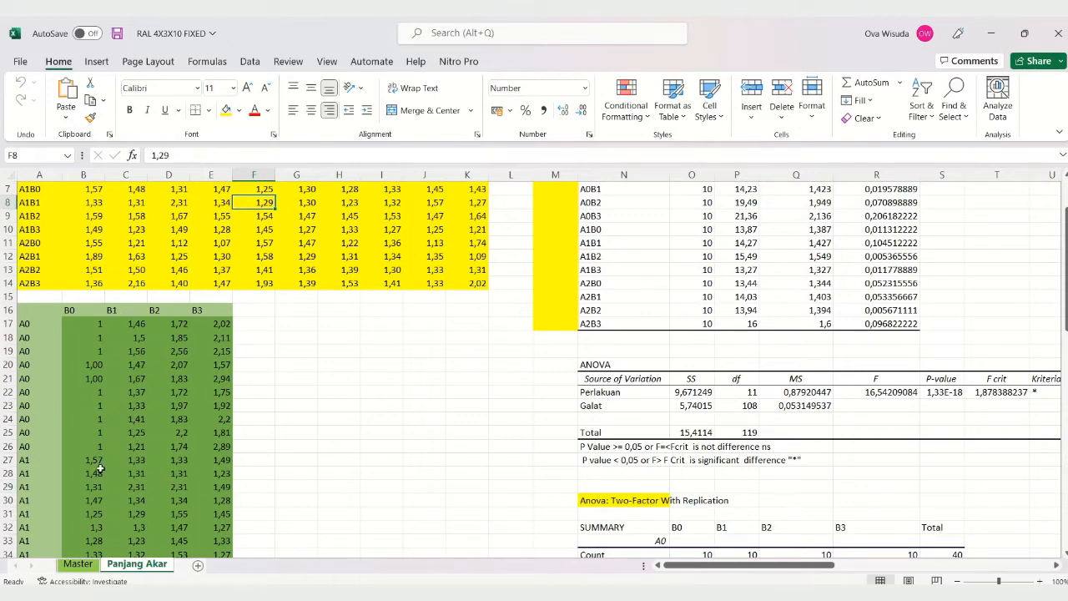
scroll(170, 449, "up", 2)
scroll(170, 449, "down", 3)
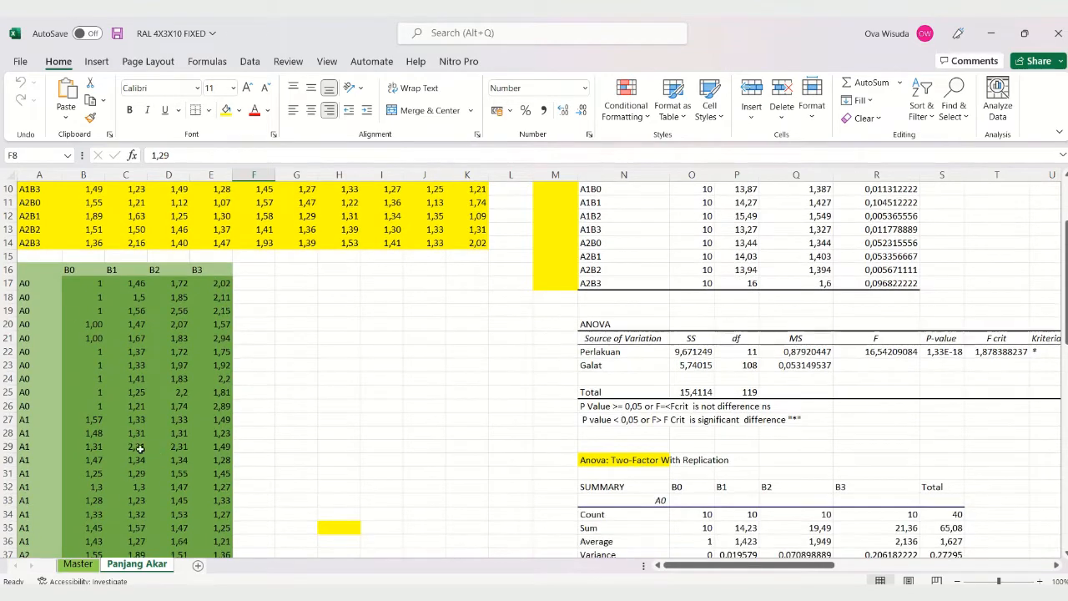
left_click(96, 359)
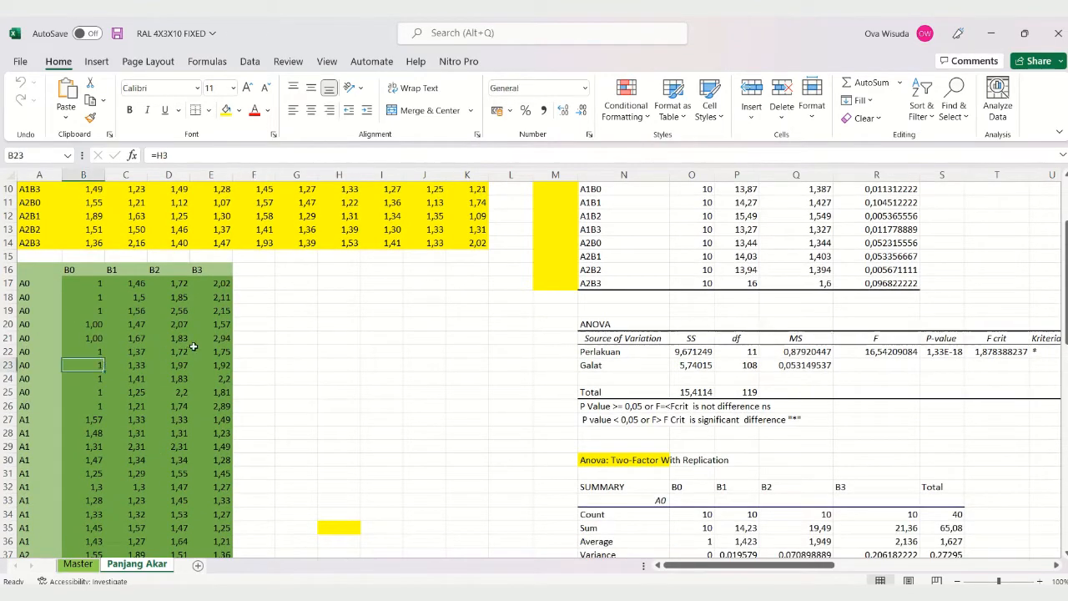
left_click(123, 283)
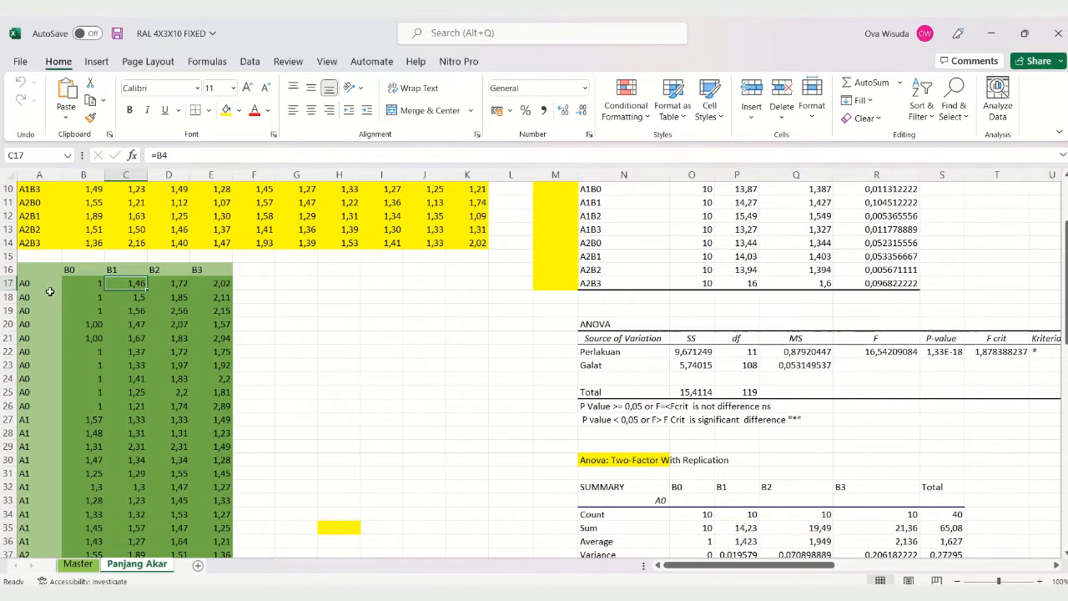
left_click(116, 393)
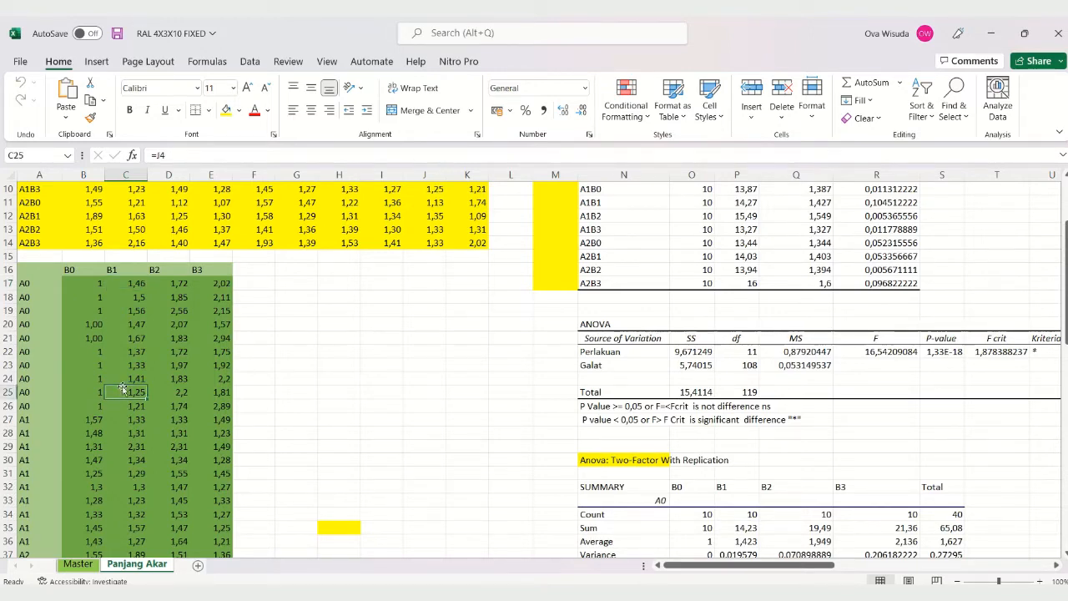
Step: Review the green table's A1 and A2 rows against the matching treatment rows in the yellow table
scroll(124, 411, "down", 1)
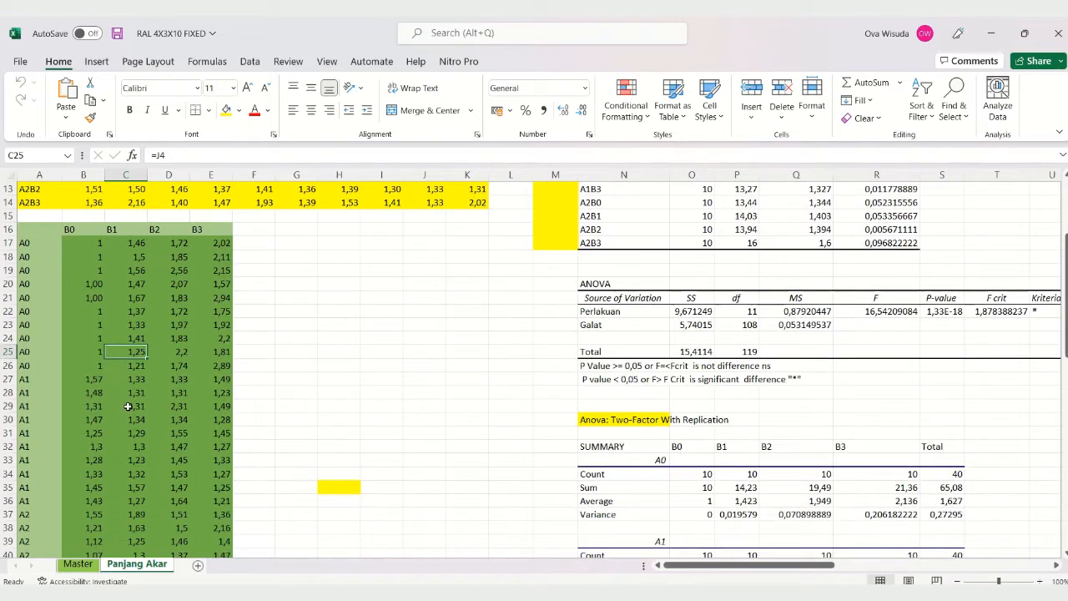
scroll(134, 378, "down", 1)
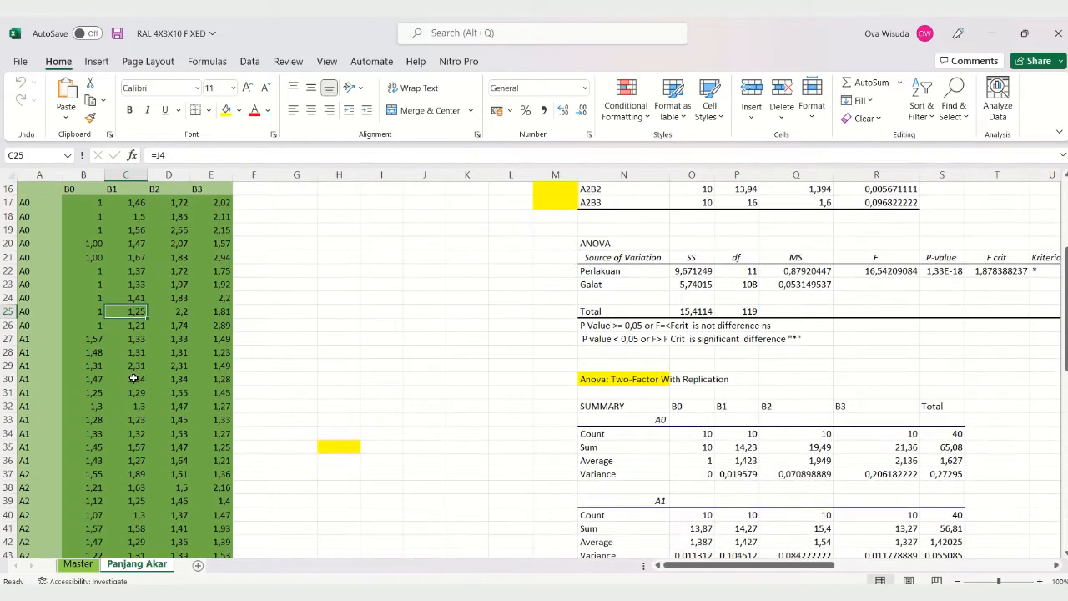
scroll(133, 379, "up", 2)
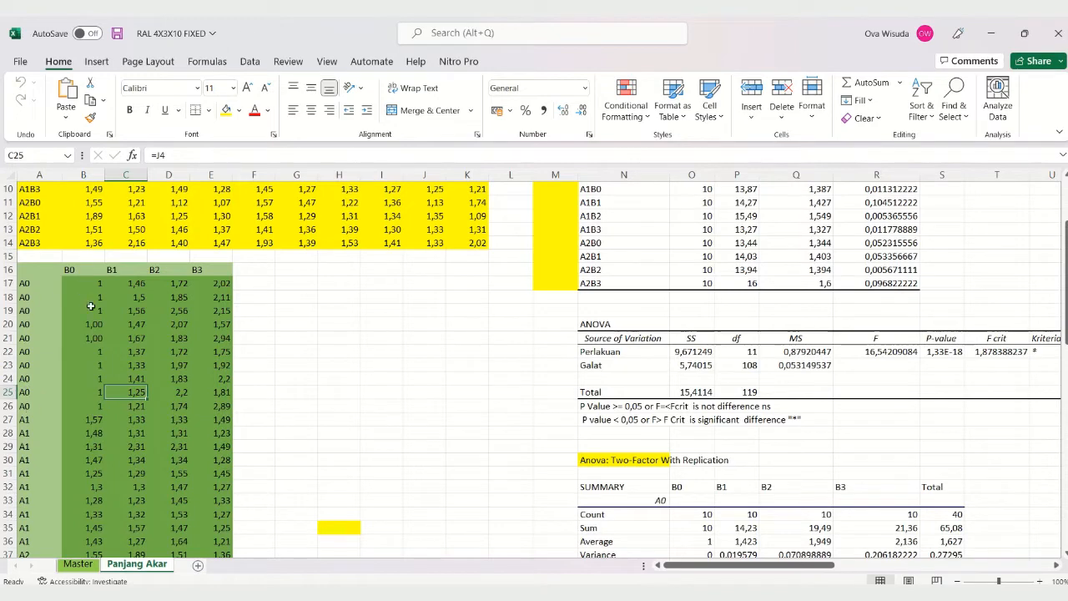
scroll(121, 375, "up", 2)
scroll(121, 375, "up", 1)
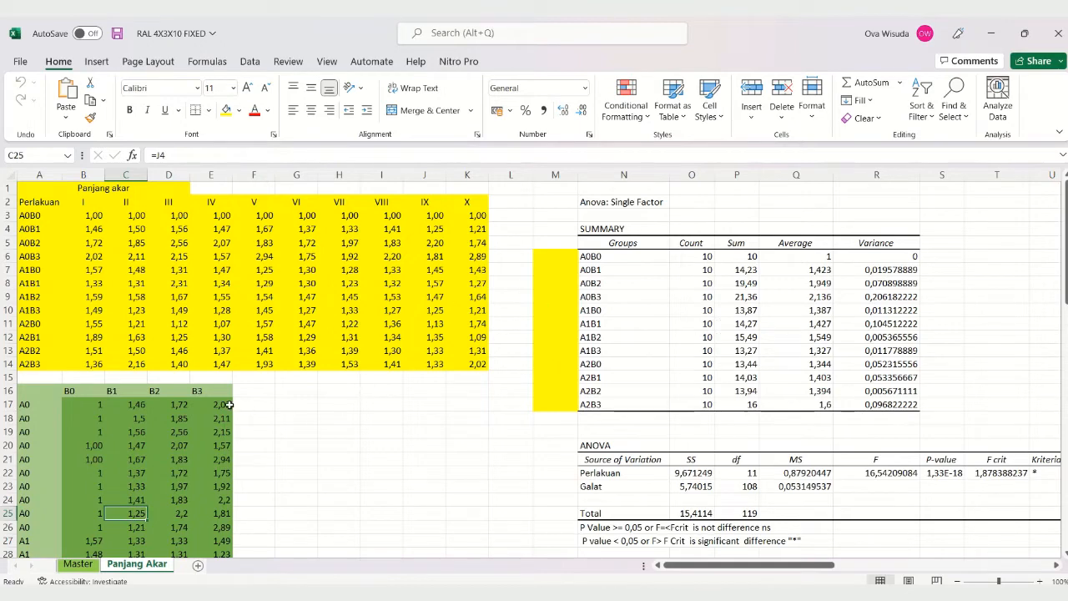
scroll(230, 404, "down", 2)
scroll(227, 405, "up", 1)
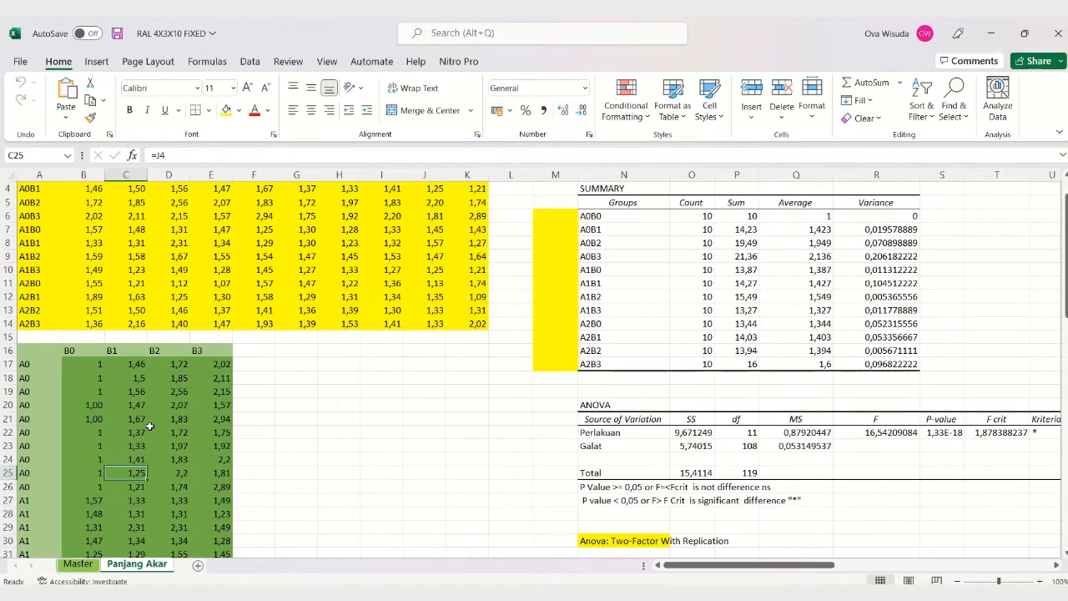
Step: Open the Anova: Two-Factor With Replication tool from the Data Analysis tools
left_click(251, 62)
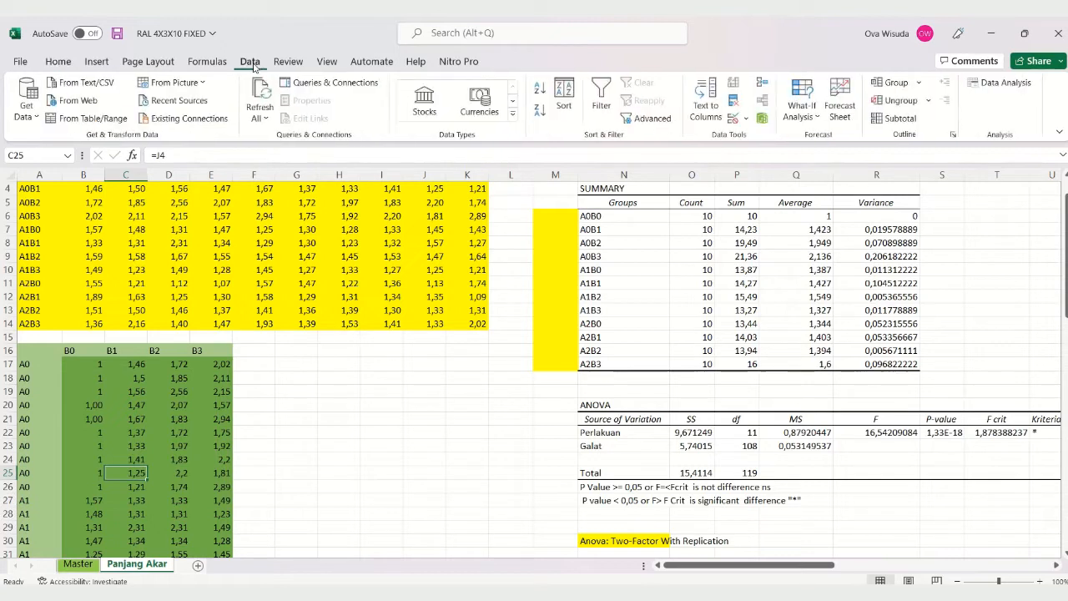
left_click(997, 83)
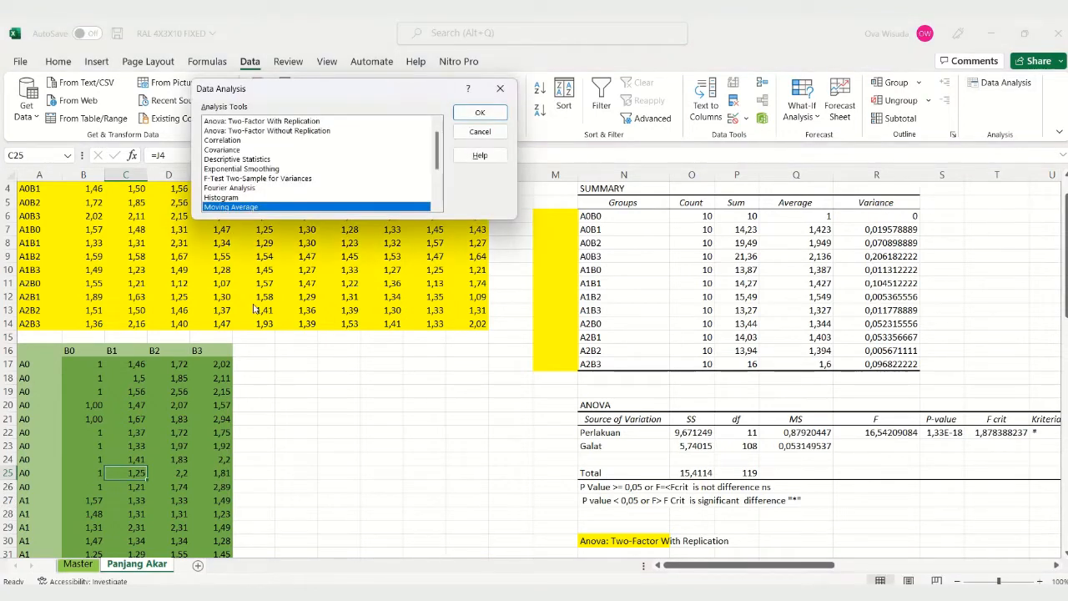
left_click(435, 125)
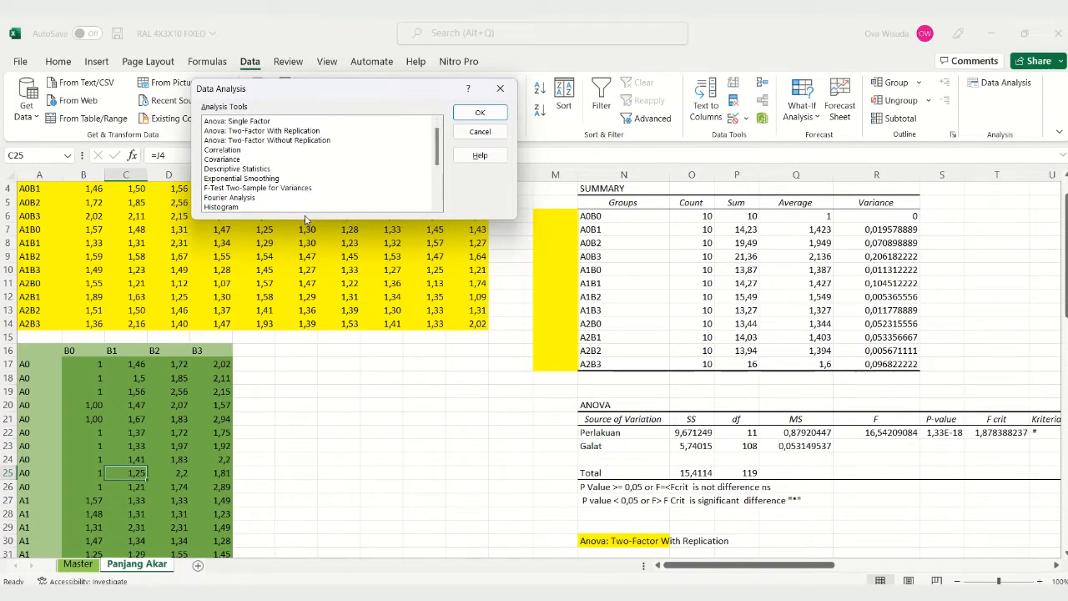
left_click(303, 132)
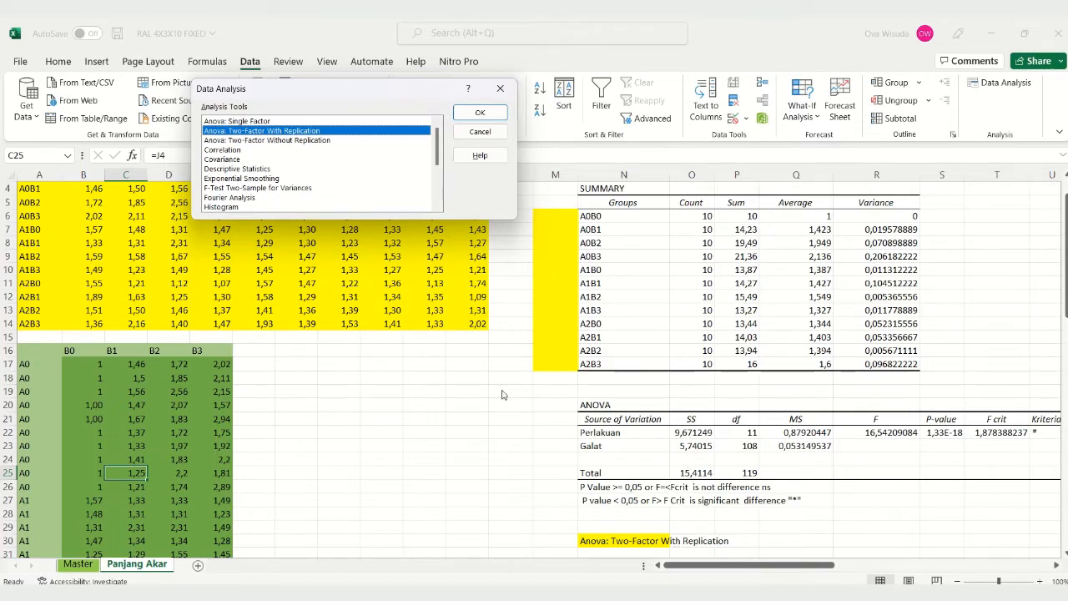
left_click(493, 121)
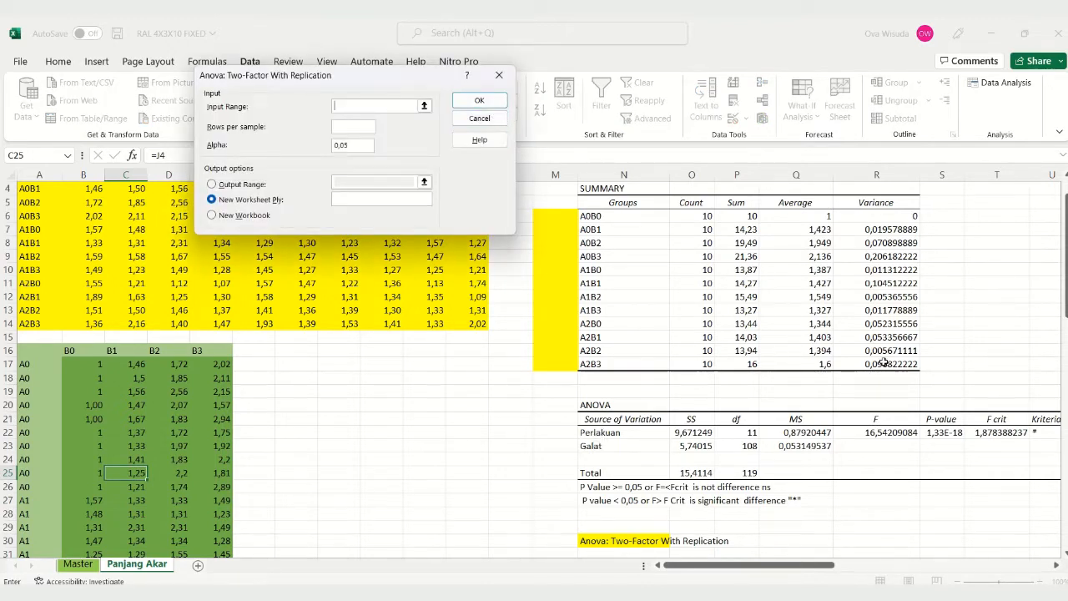
Step: Set the ANOVA input range to the green root-length table including its labels, $A$16:$E$46
left_click_drag(1065, 227, 1065, 322)
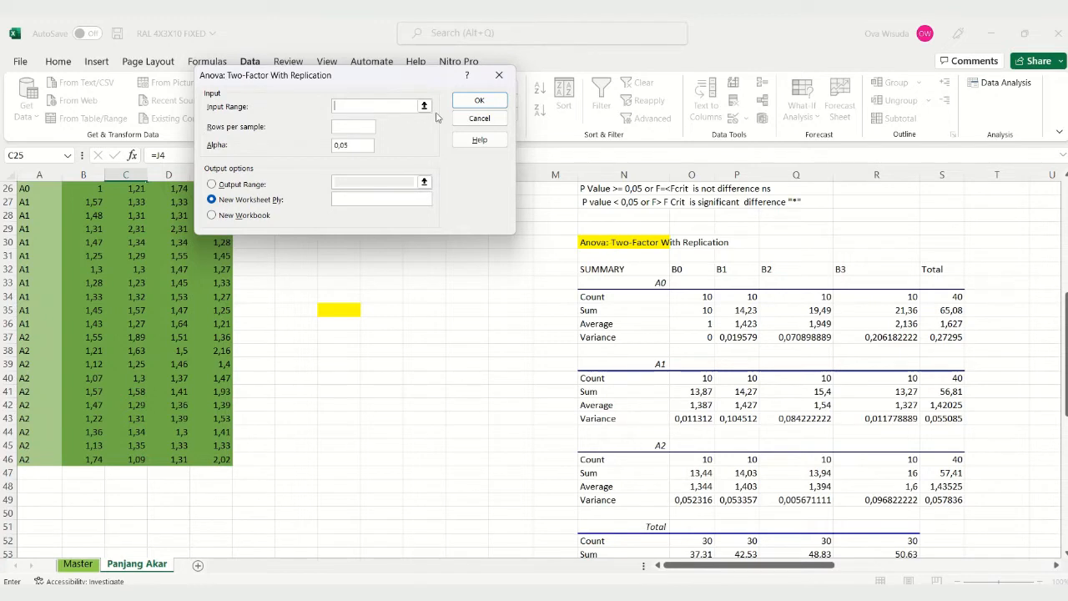
left_click(424, 106)
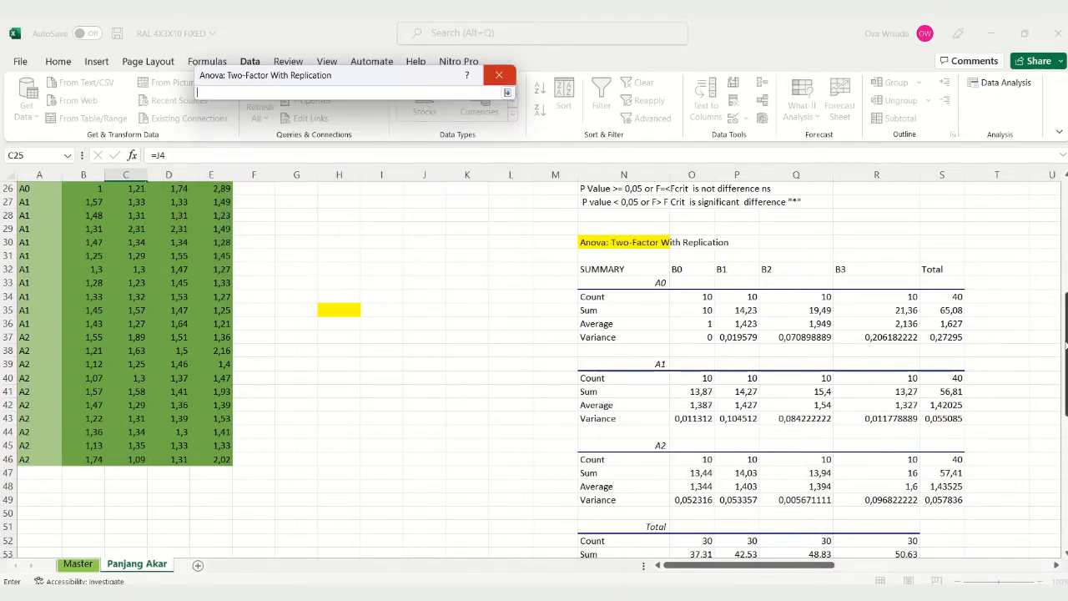
left_click_drag(1067, 345, 1043, 281)
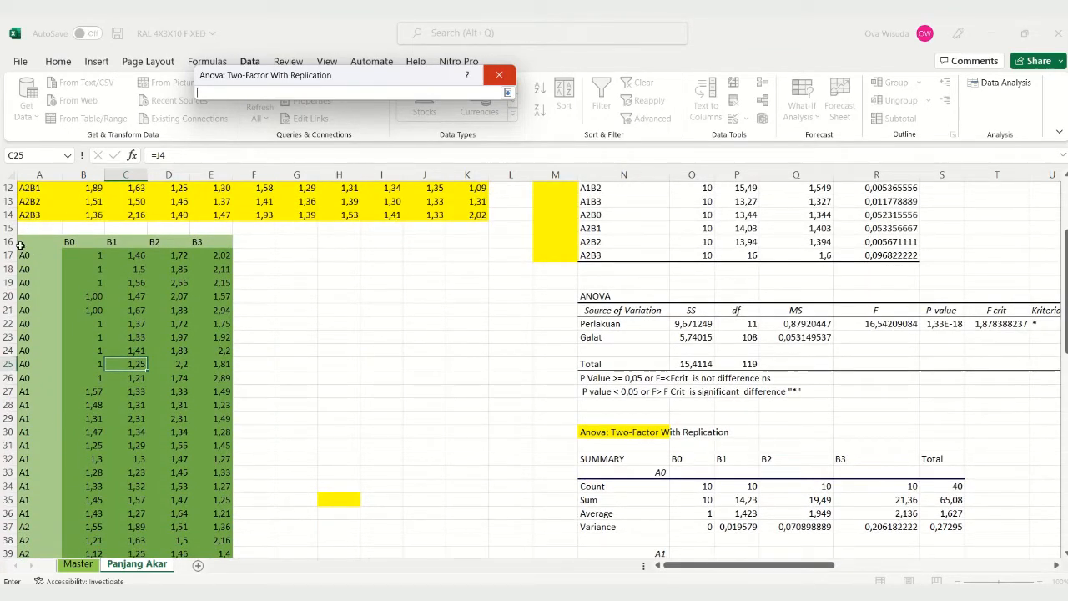
left_click_drag(22, 242, 205, 529)
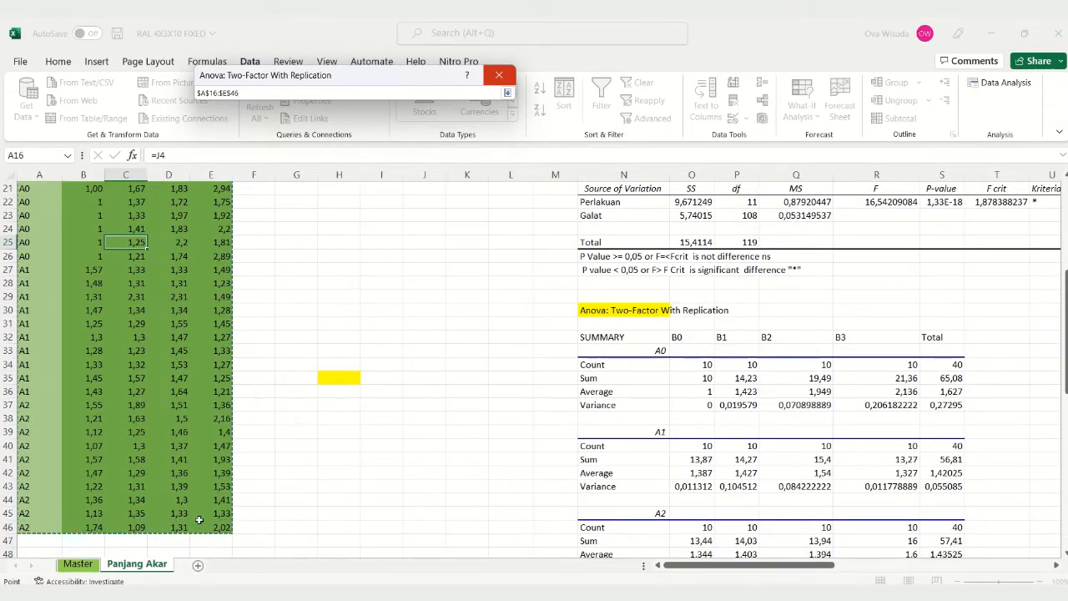
scroll(93, 404, "up", 4)
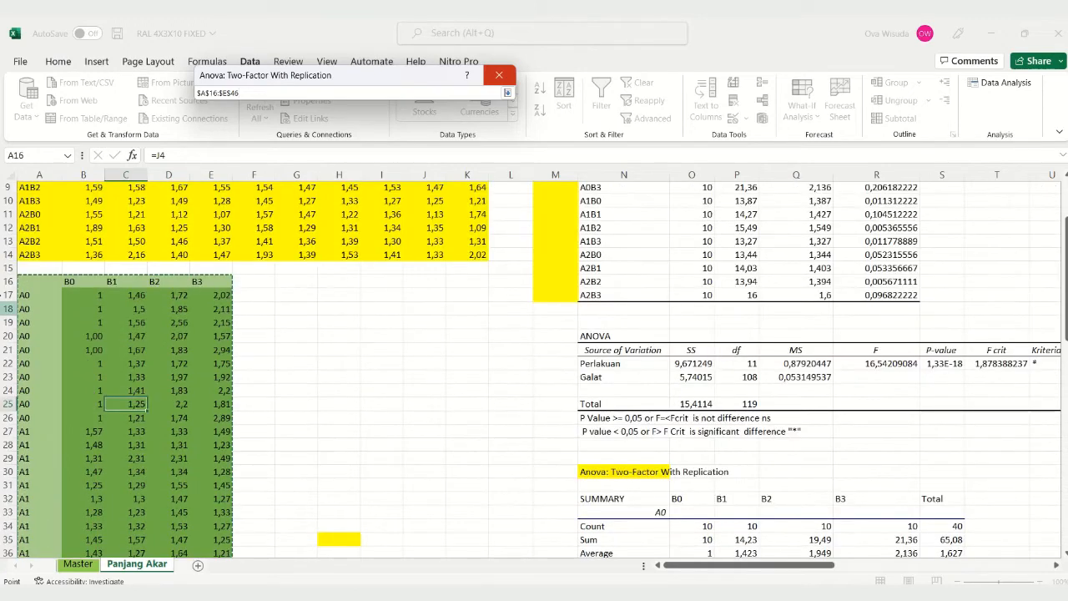
scroll(179, 416, "down", 2)
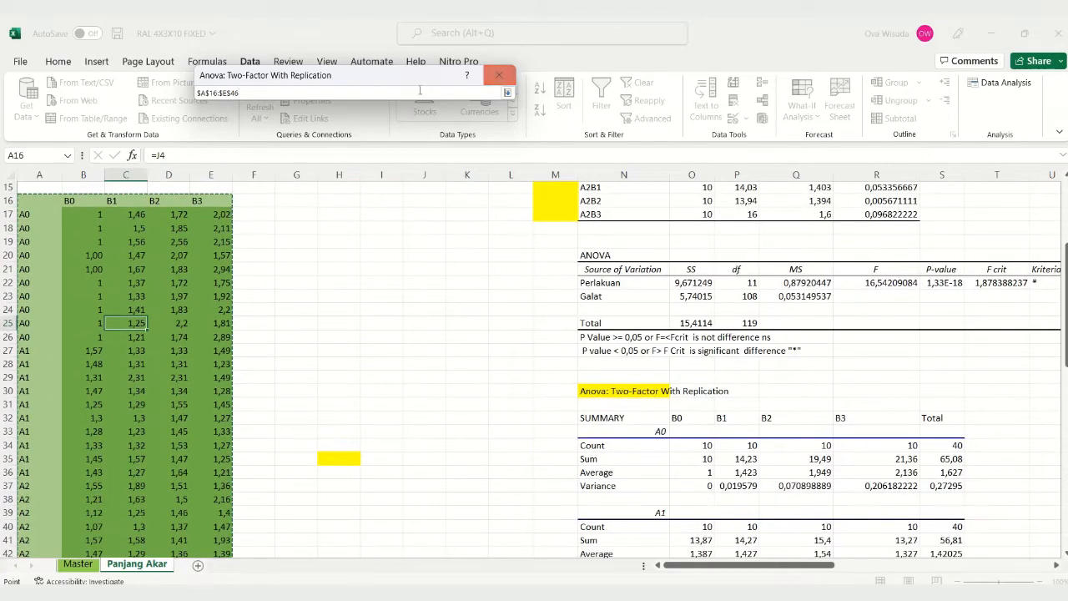
left_click(506, 93)
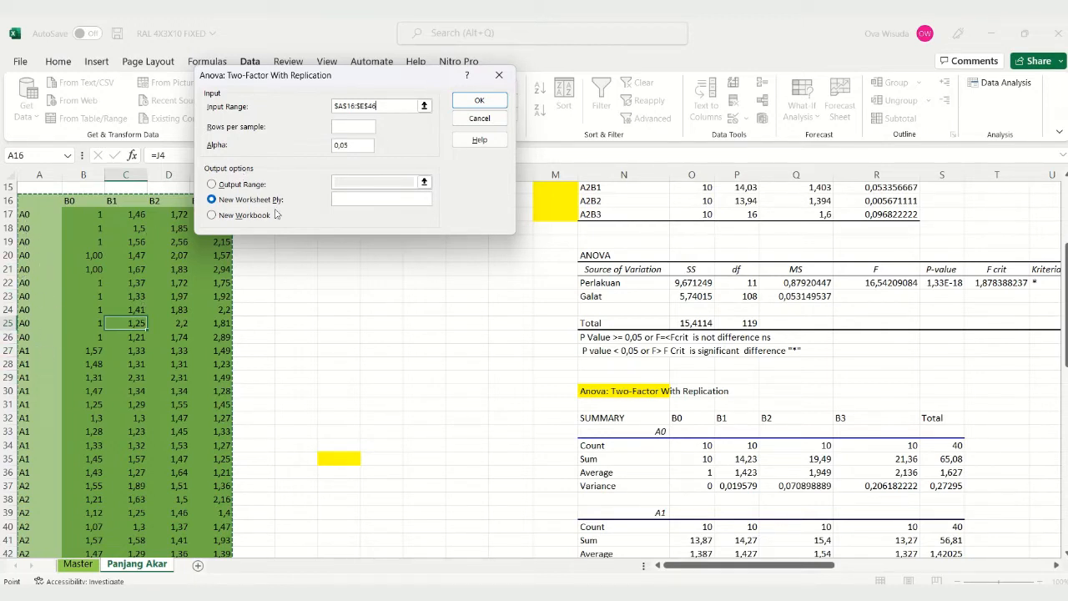
Step: Run the two-factor ANOVA with 10 rows per sample and output range $N$30, overwriting the existing data there
left_click(348, 126)
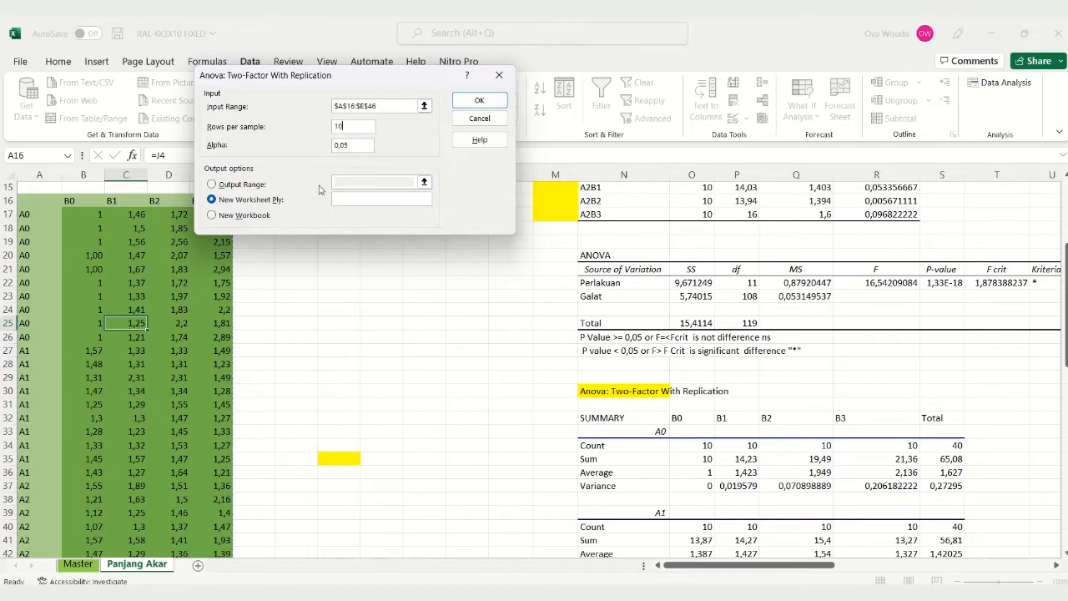
left_click(243, 185)
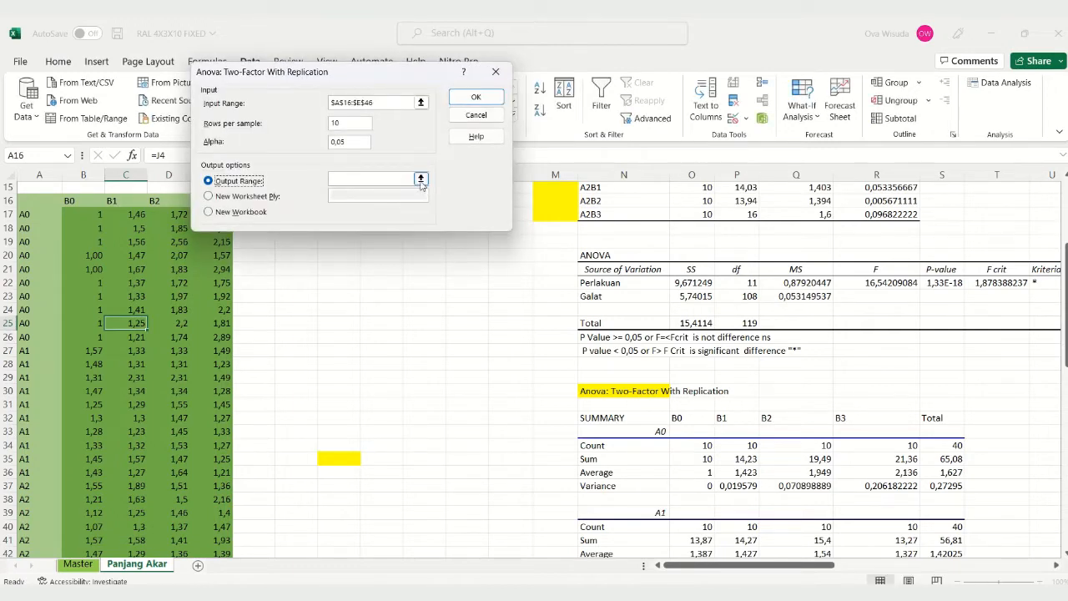
left_click(421, 179)
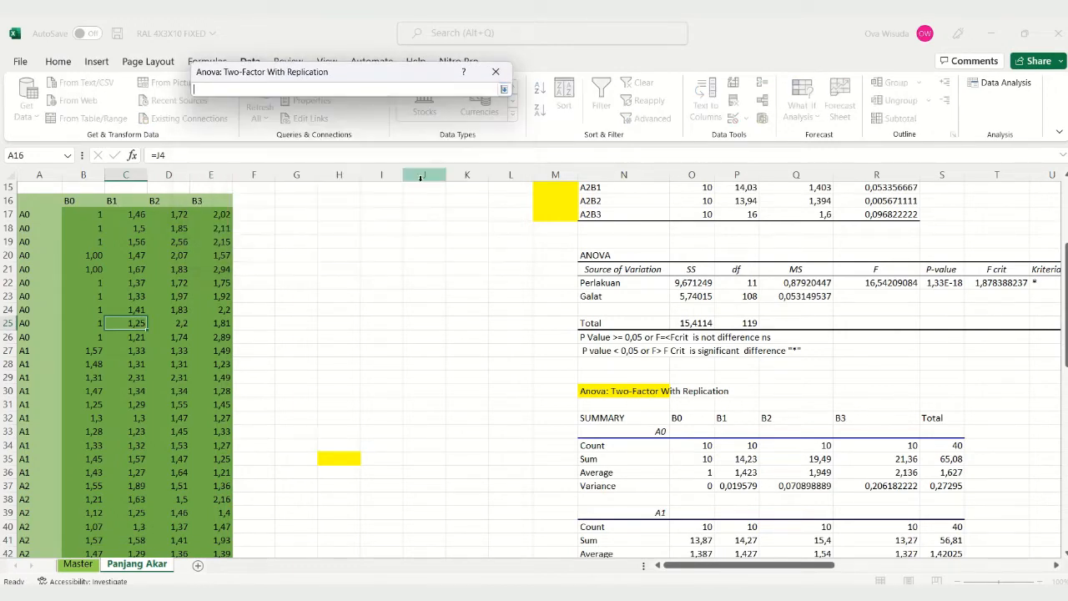
left_click(636, 394)
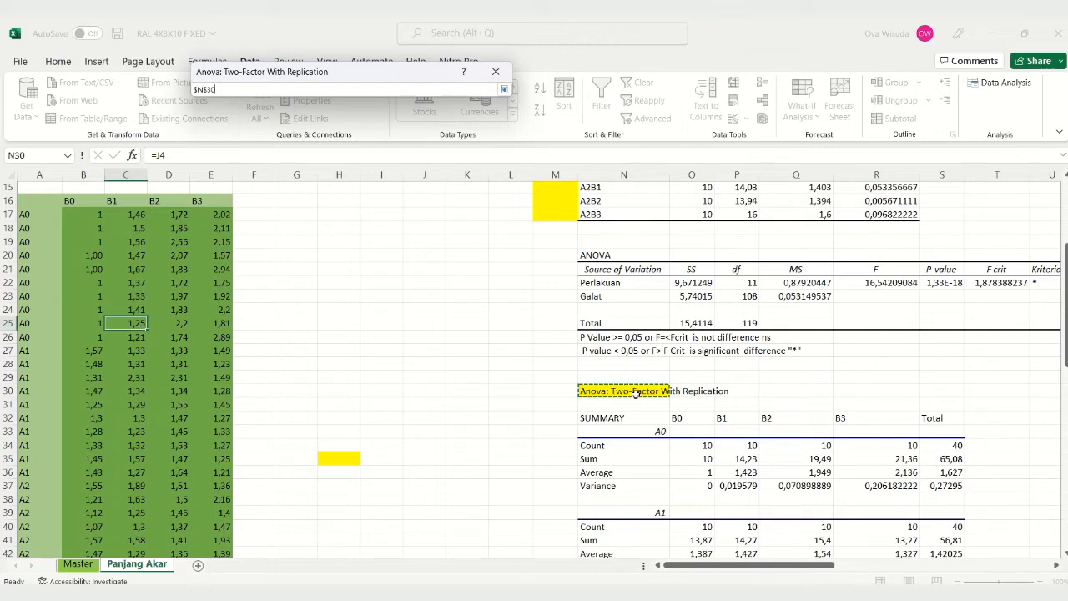
left_click(504, 90)
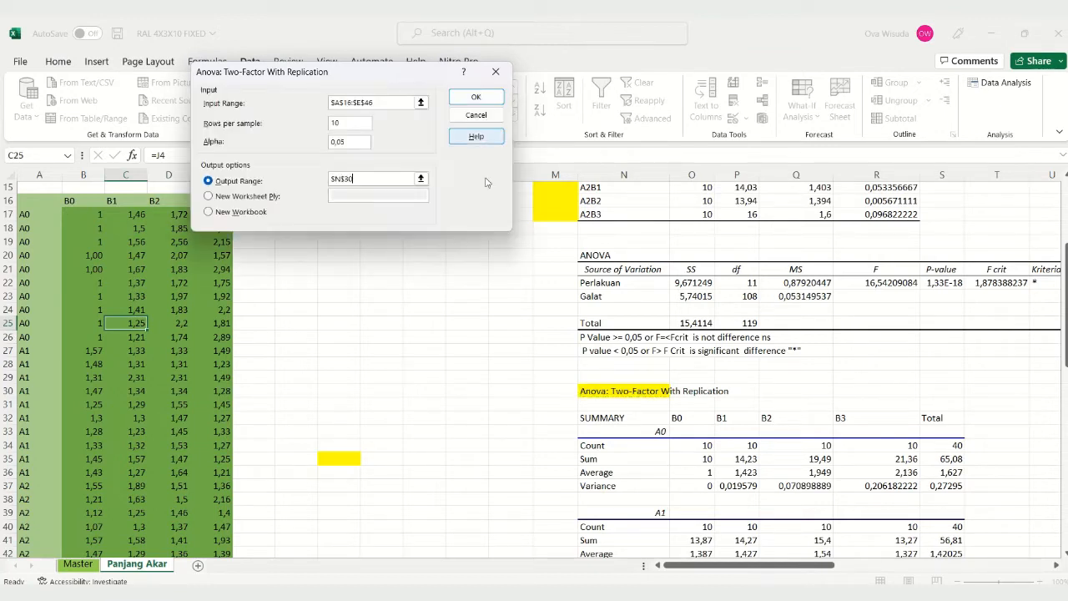
left_click(471, 99)
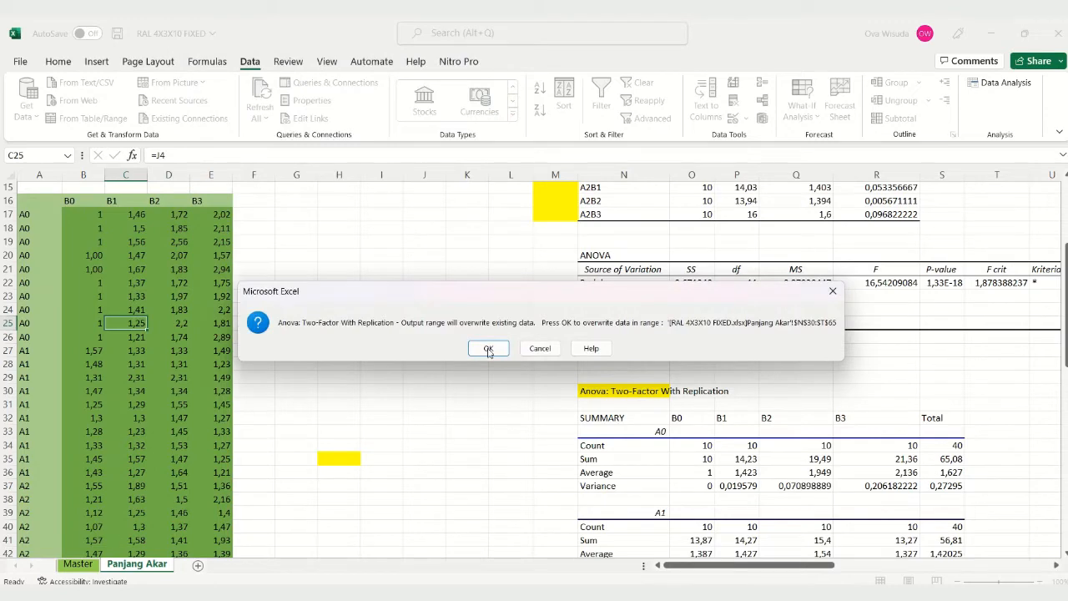
left_click(488, 349)
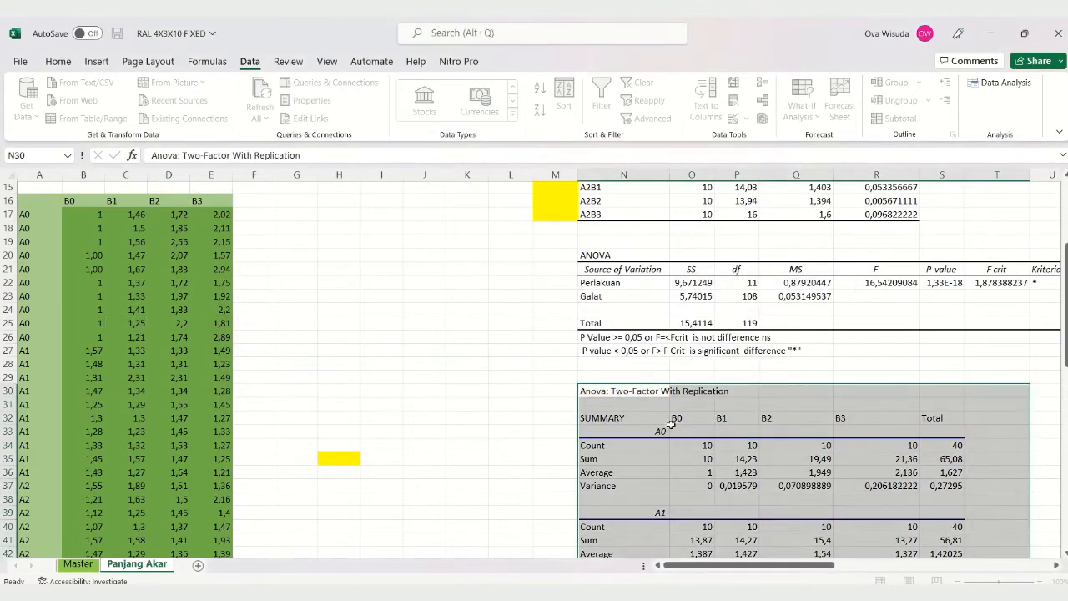
Step: Fill the "Anova: Two-Factor With Replication" title cell N30 with yellow
scroll(672, 424, "down", 6)
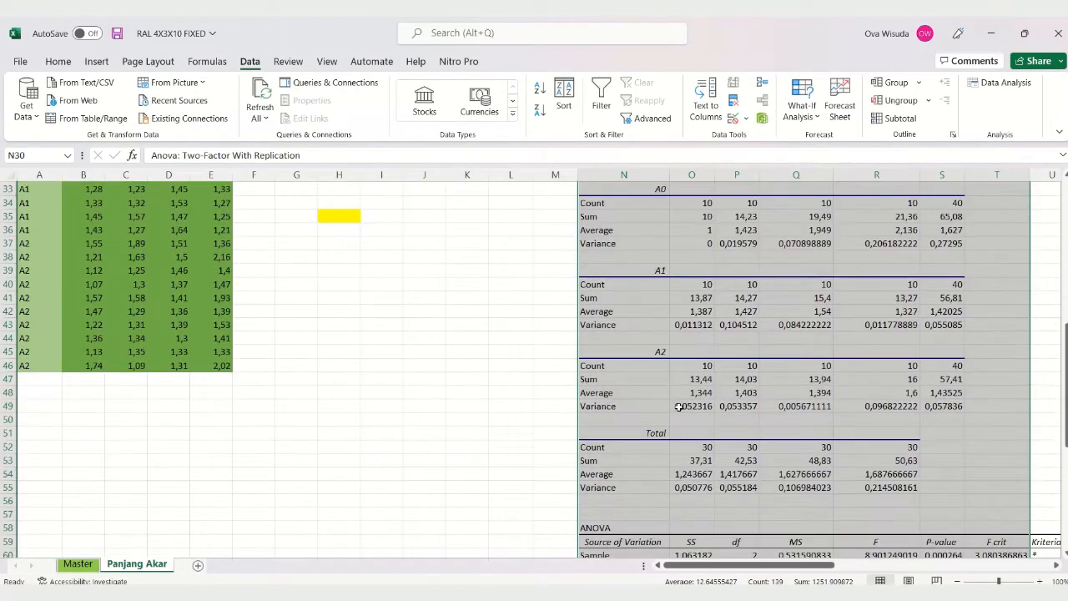
scroll(679, 406, "up", 5)
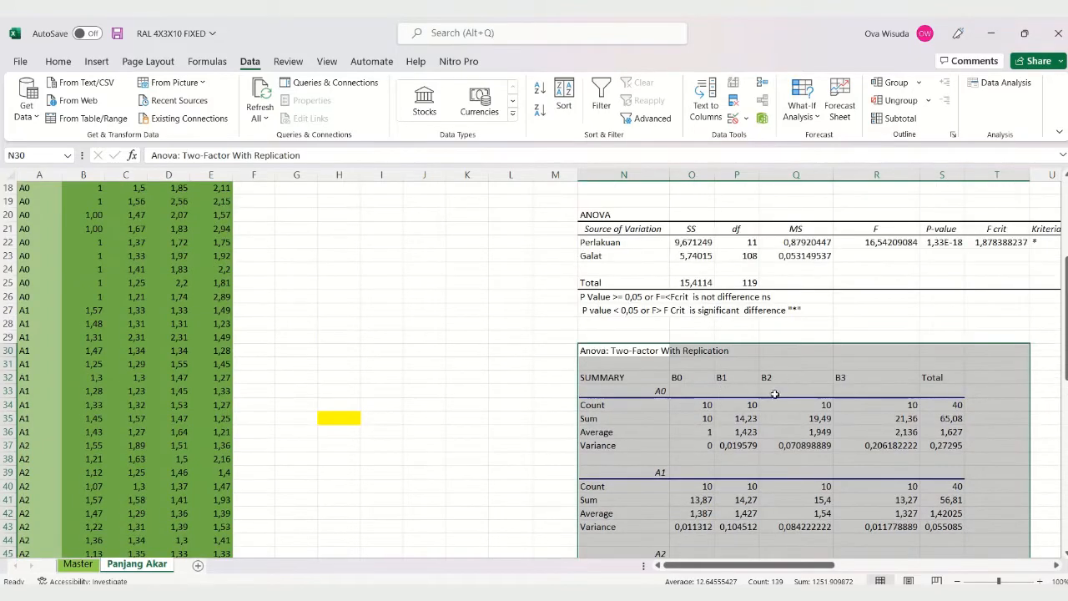
scroll(775, 394, "down", 2)
left_click(624, 344)
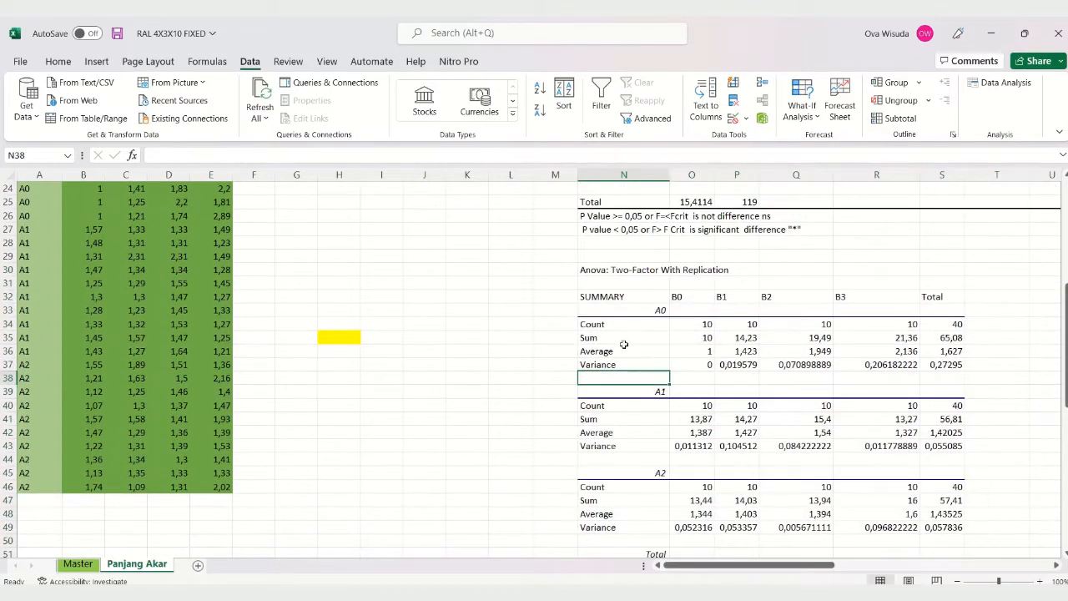
left_click(584, 270)
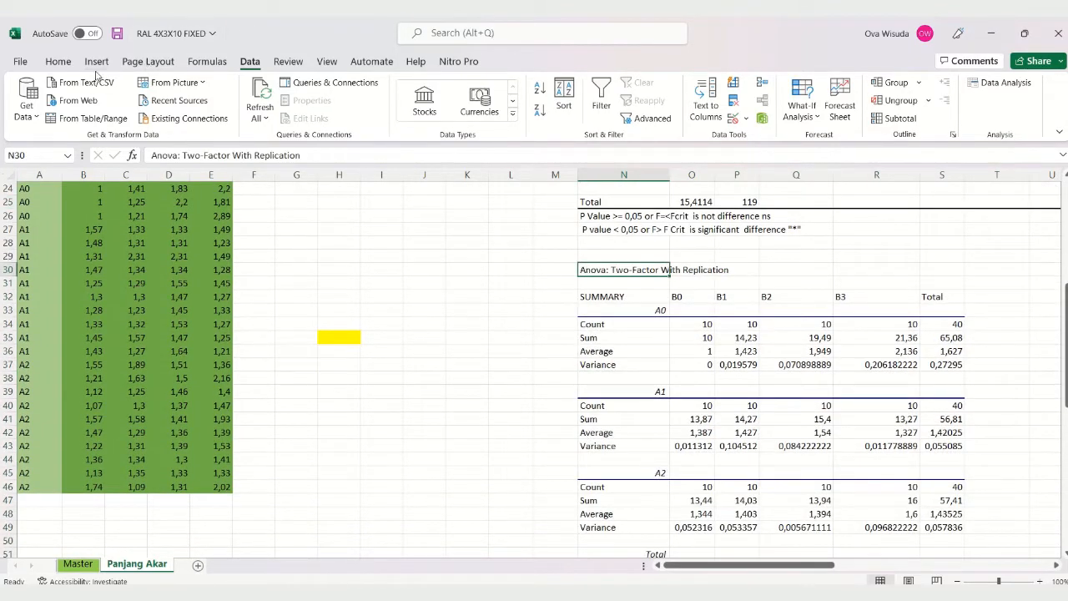
left_click(59, 62)
left_click(228, 113)
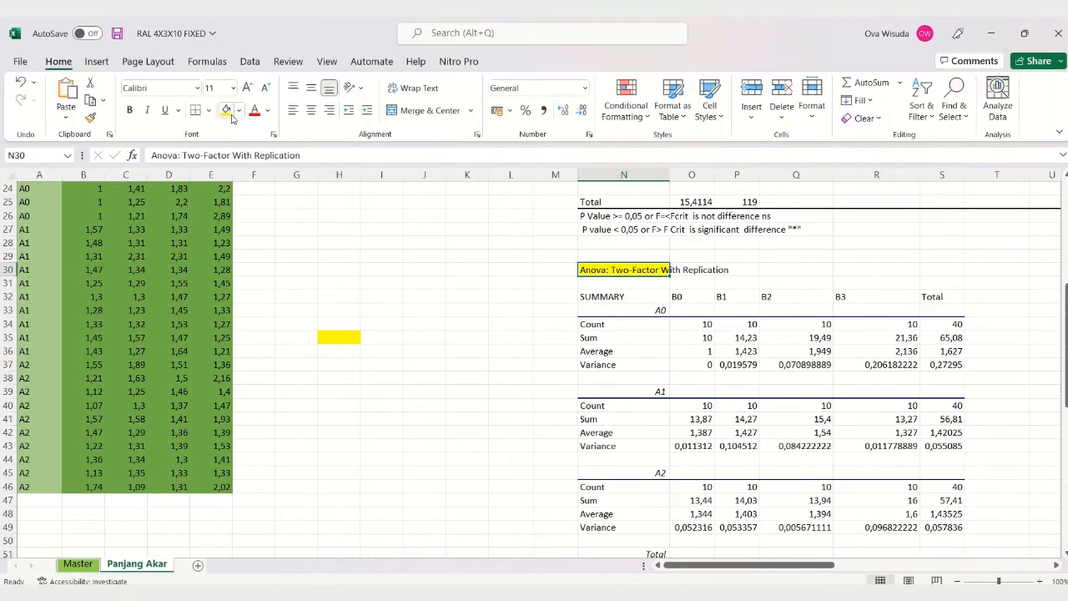
Step: Review the A0, A1, A2 and Total summary blocks down to the two-factor ANOVA table in rows 58 to 67
left_click(904, 446)
scroll(904, 443, "down", 2)
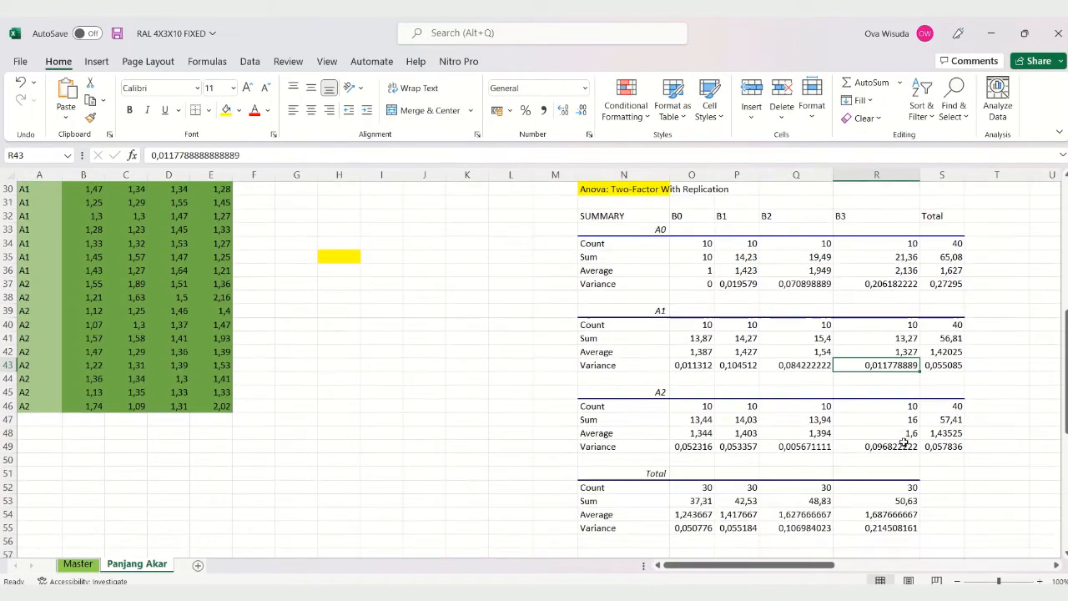
scroll(904, 442, "down", 3)
scroll(903, 442, "up", 3)
scroll(904, 442, "down", 1)
scroll(901, 427, "up", 3)
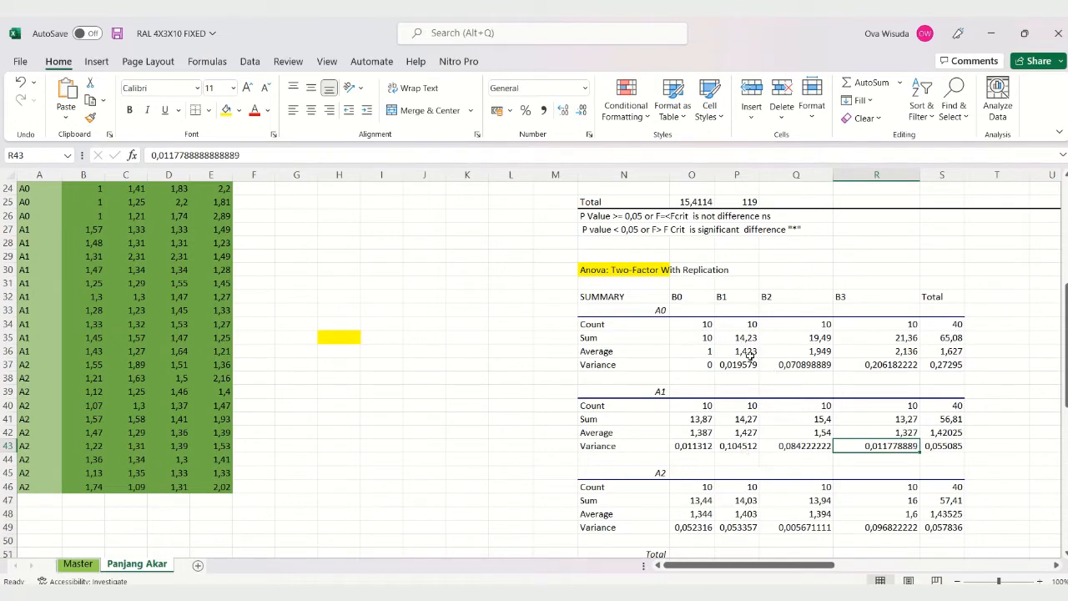
scroll(918, 480, "down", 1)
left_click_drag(822, 567, 853, 565)
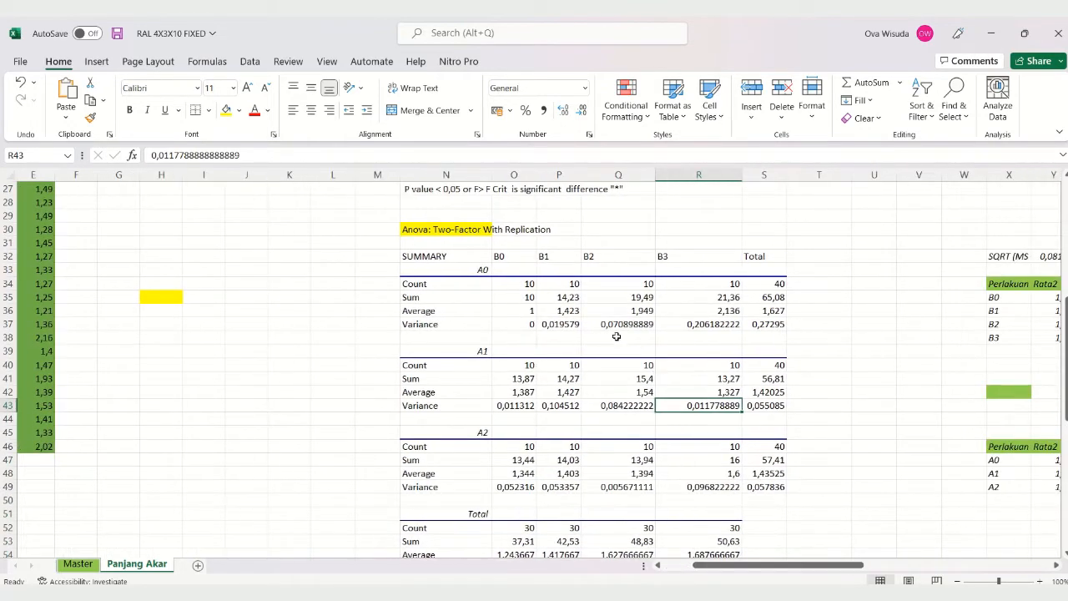
scroll(576, 335, "down", 1)
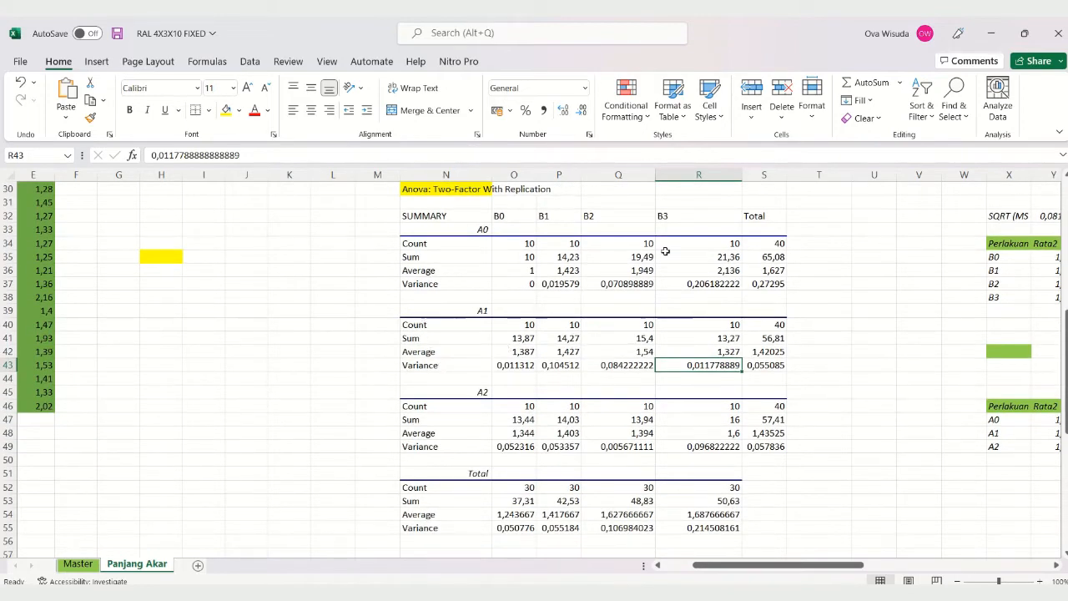
scroll(704, 433, "down", 2)
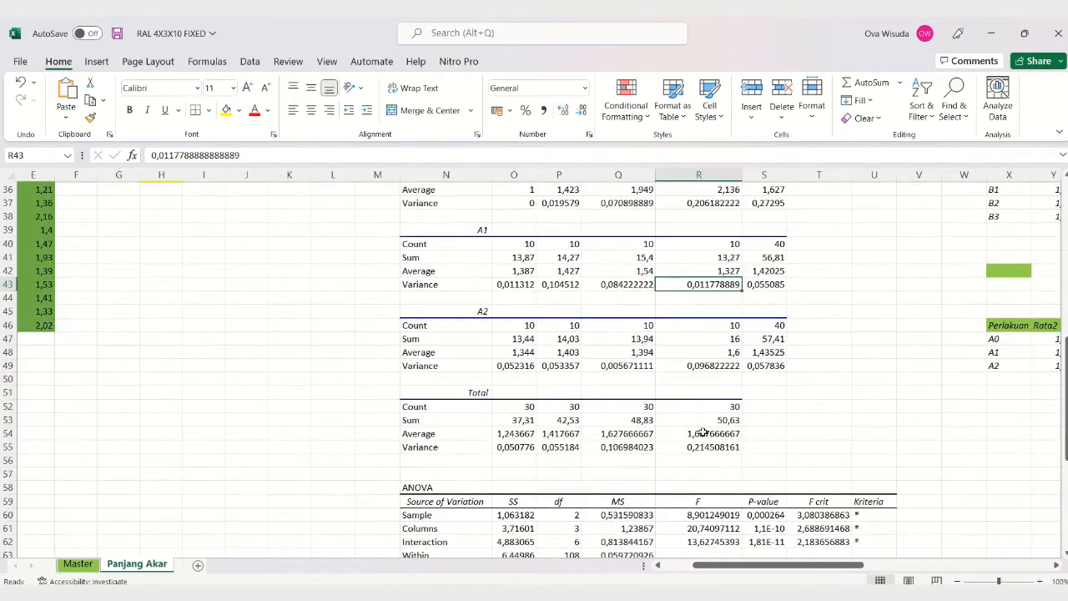
scroll(704, 433, "down", 3)
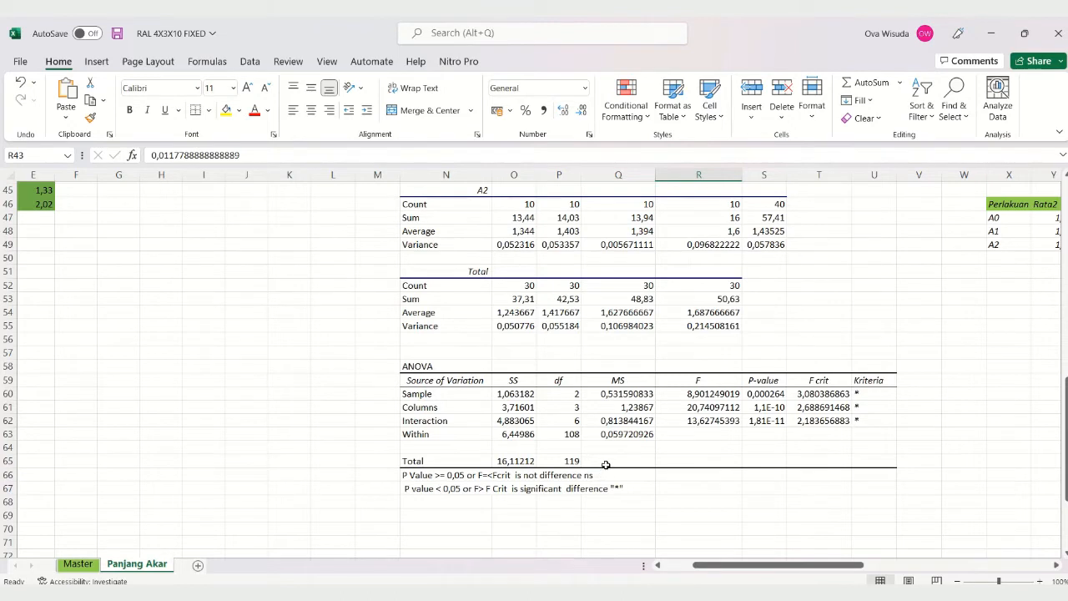
Step: Examine the IF formula and its referenced cells behind the Sample row's Kriteria entry in U60
left_click(868, 393)
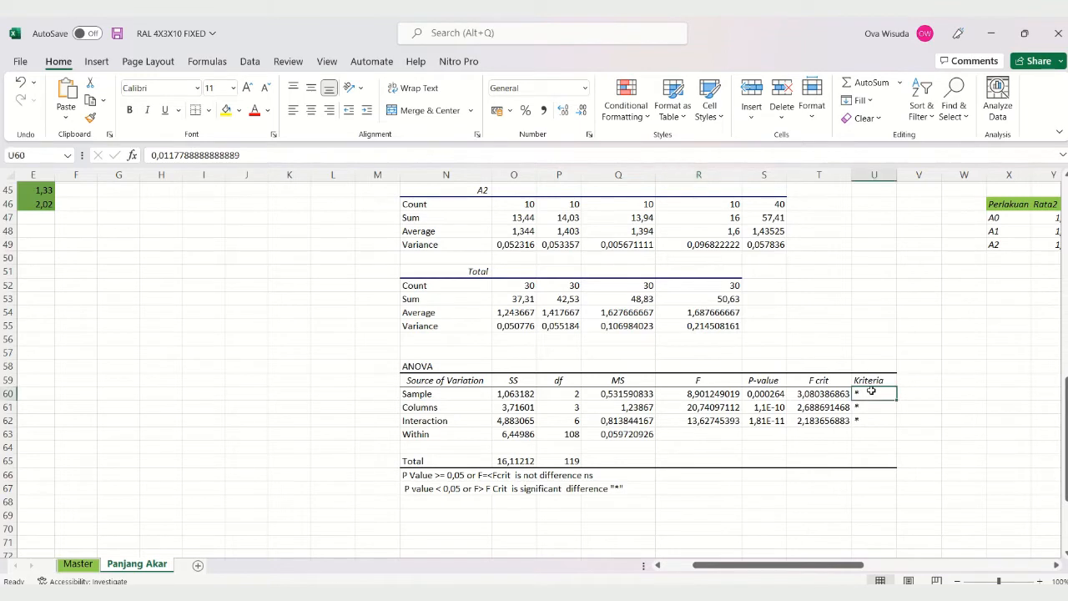
left_click(451, 151)
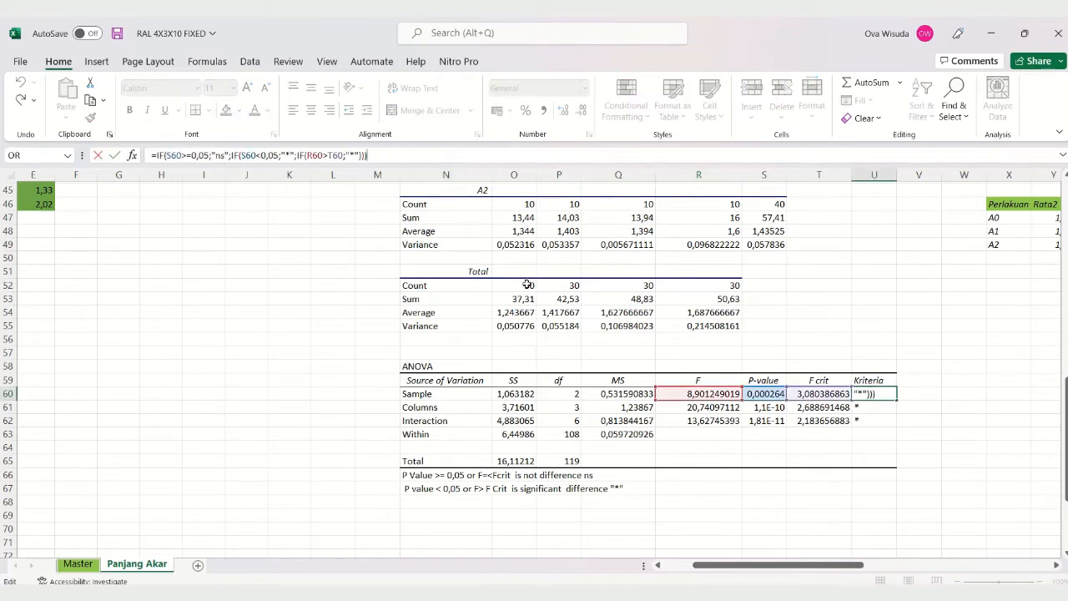
mouse_move(532, 20)
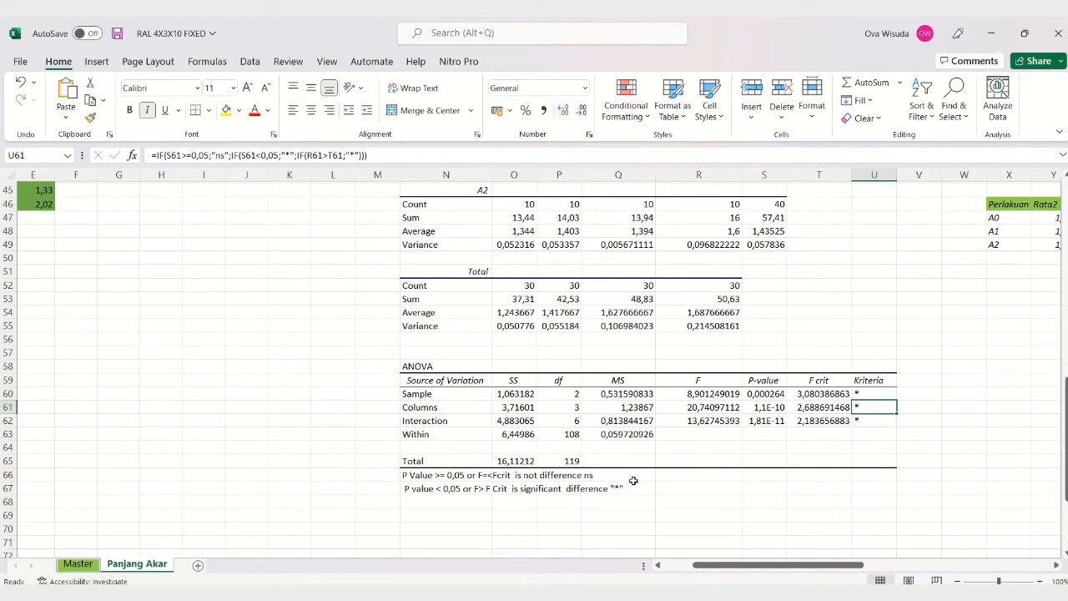
left_click(866, 391)
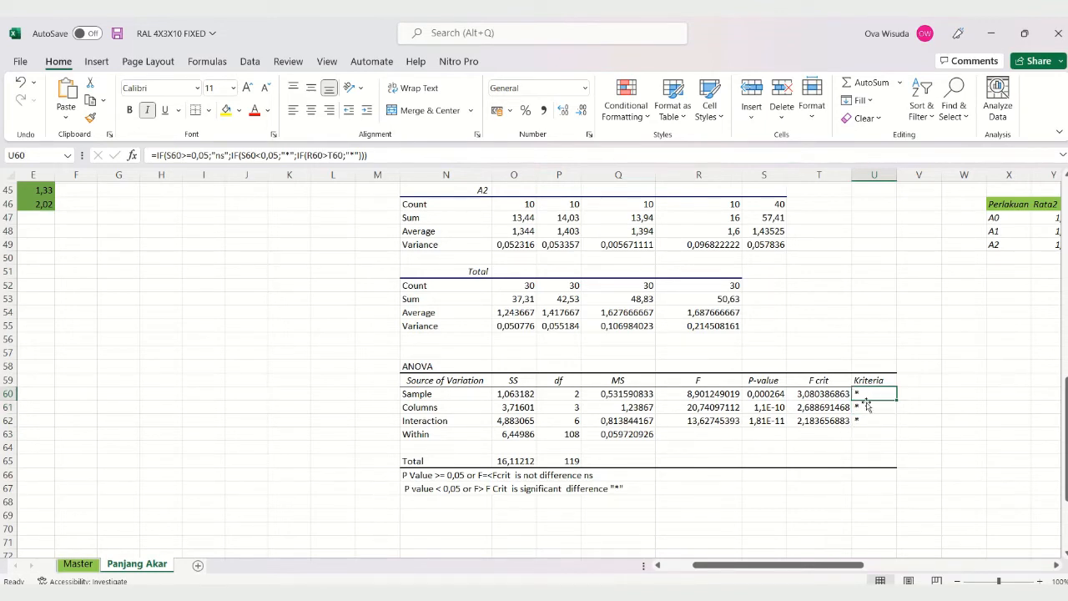
Step: Check the Kriteria entries of the Columns and Interaction rows in U61 and U62 at an enlarged view
left_click(1010, 581)
scroll(913, 488, "down", 2)
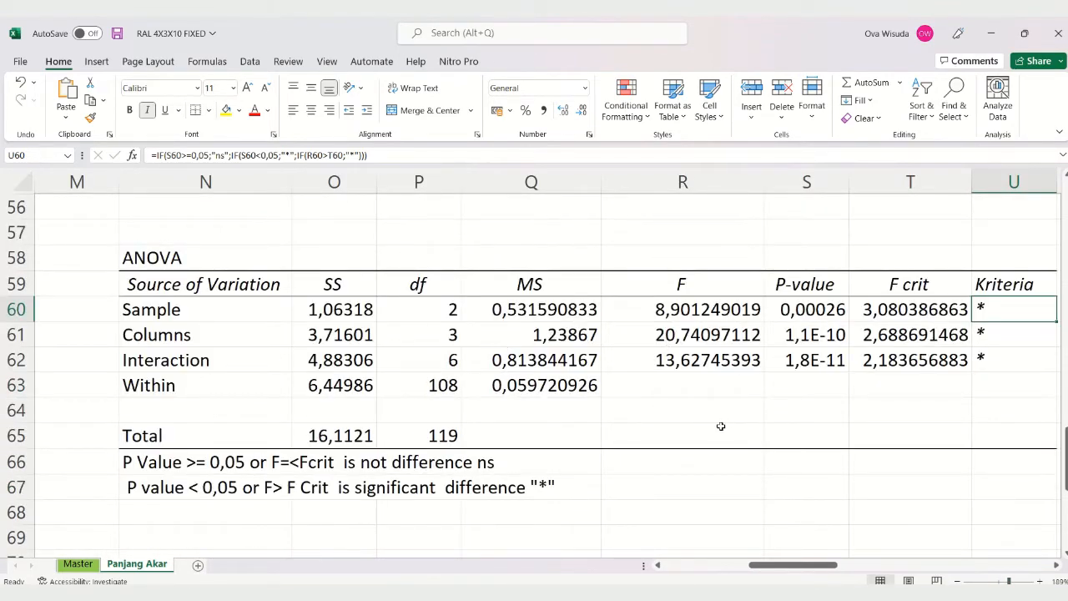
left_click(984, 333)
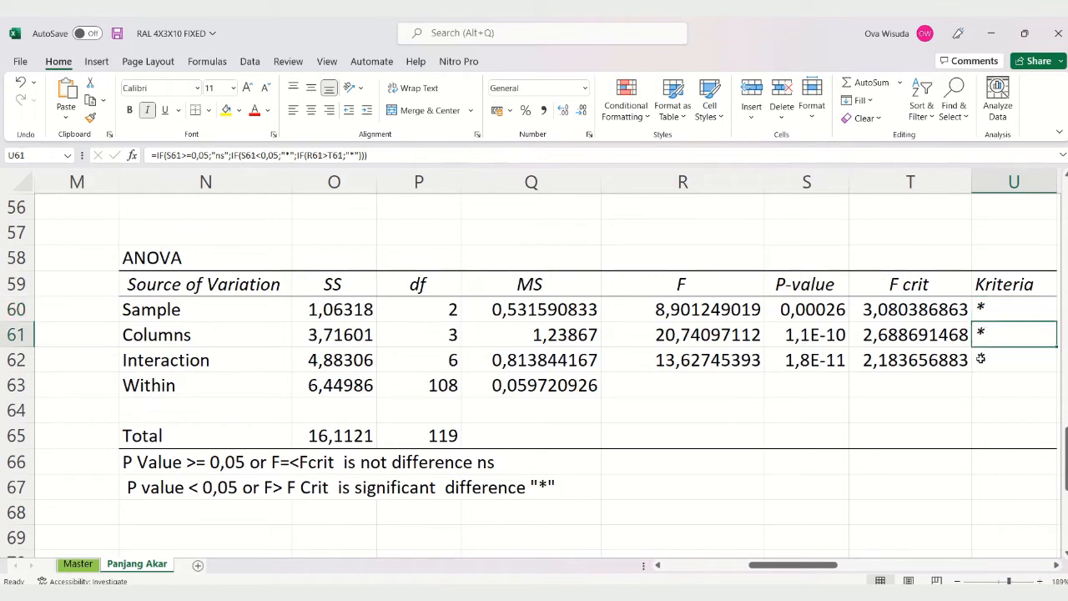
left_click(980, 358)
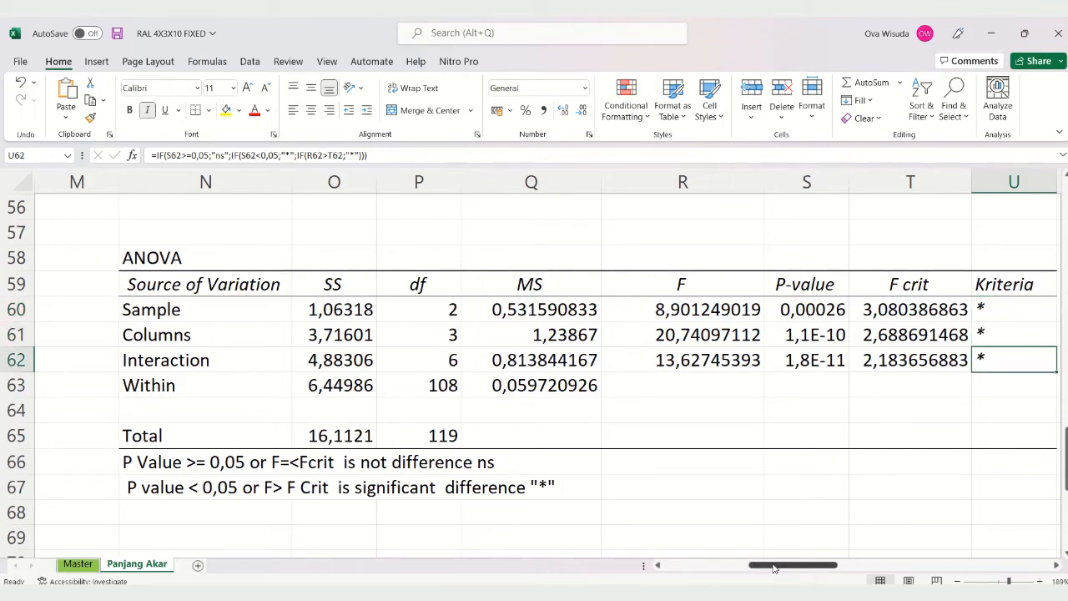
Step: Look over the ANOVA table's sources of variation and return to the two-factor summary blocks above it
left_click_drag(775, 568, 757, 568)
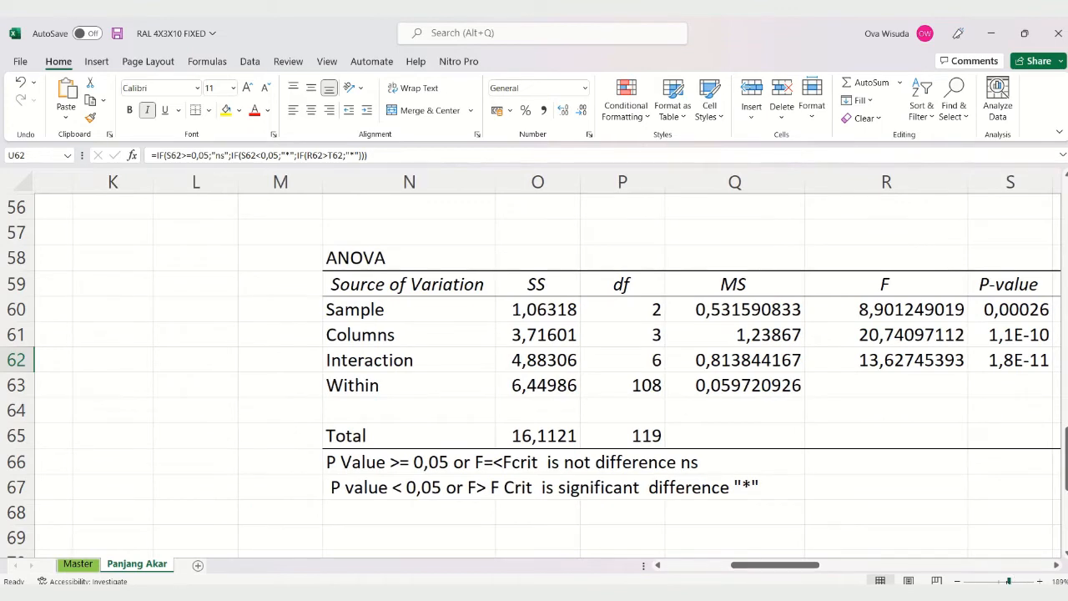
left_click_drag(1009, 581, 1002, 582)
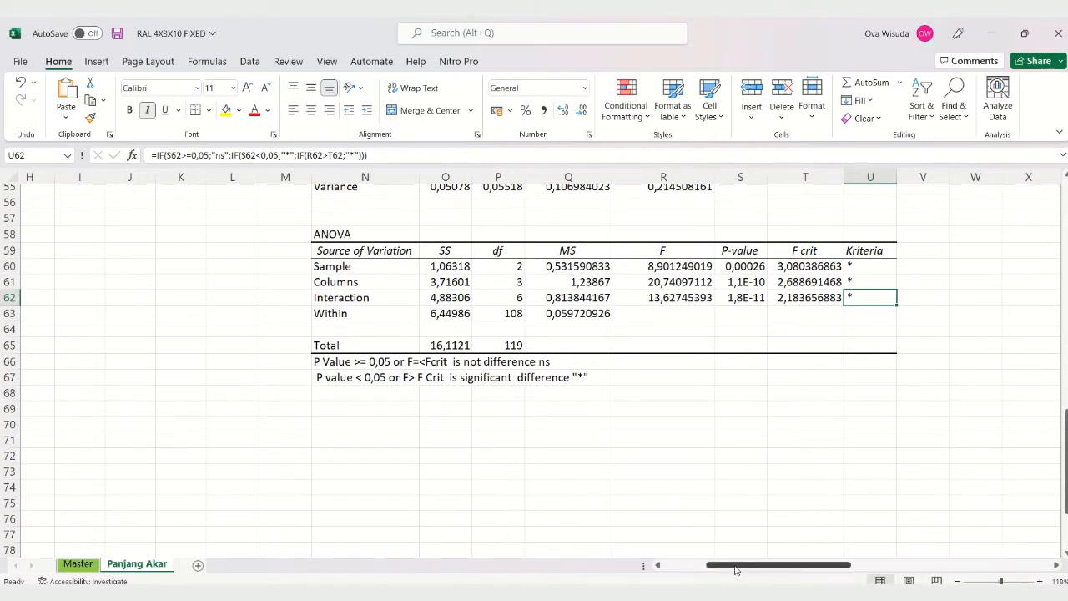
left_click_drag(1003, 582, 997, 581)
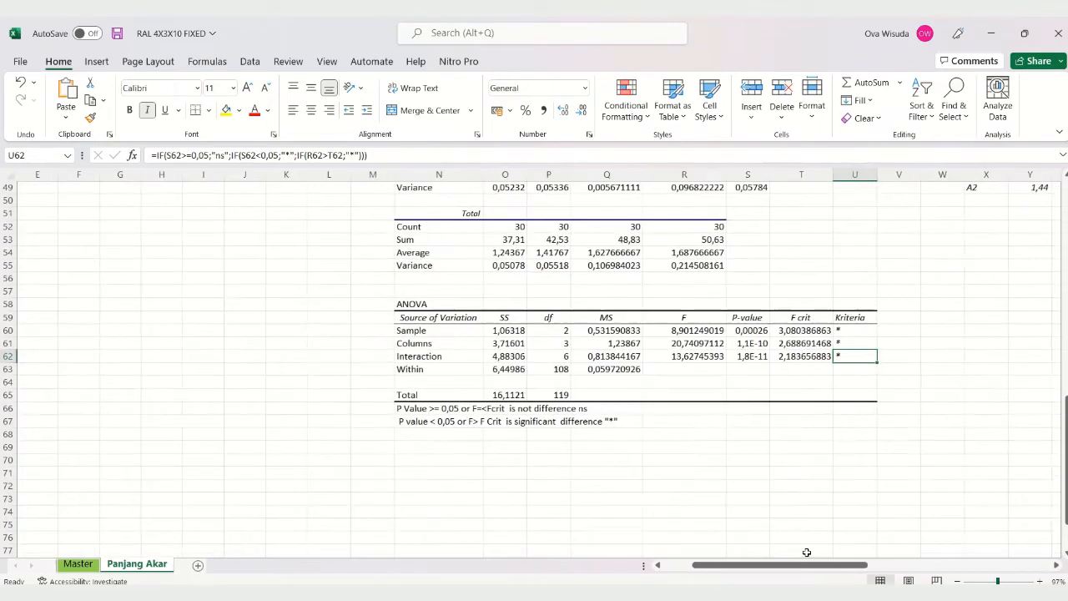
scroll(560, 484, "up", 4)
scroll(562, 485, "up", 3)
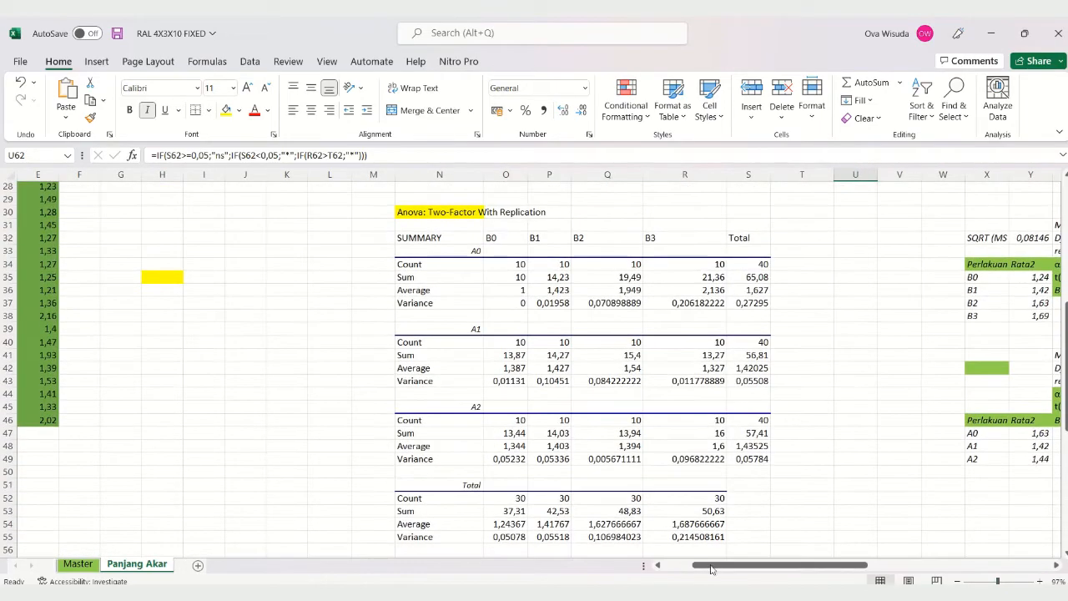
Step: Compare the A0–A2 by B0–B3 source data layout in A16:E46 with the two-factor ANOVA table's sources of variation
left_click_drag(714, 570, 667, 578)
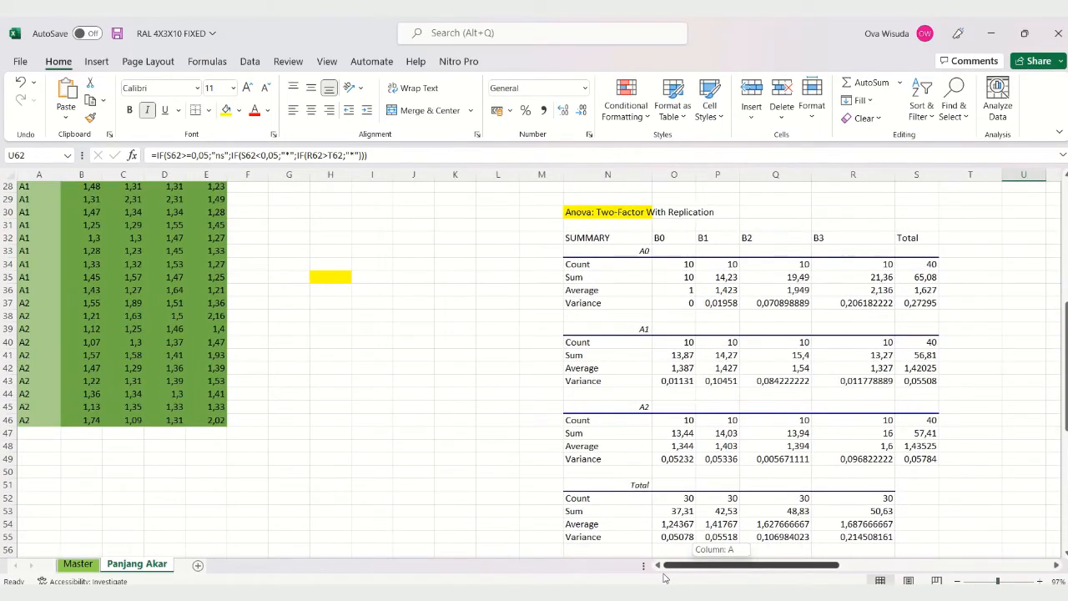
scroll(298, 432, "up", 4)
scroll(298, 432, "up", 1)
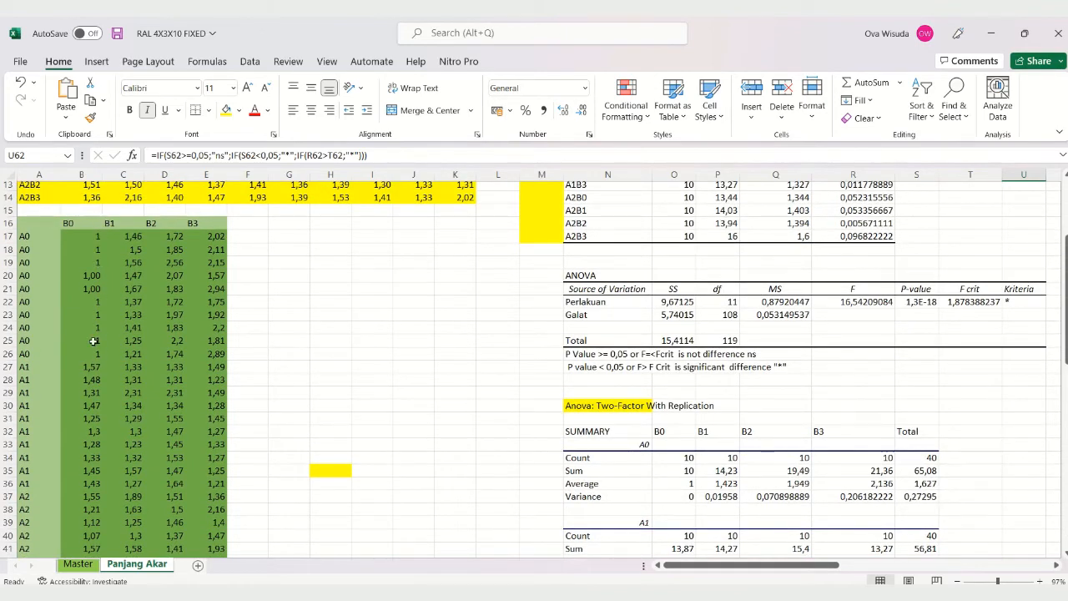
scroll(440, 466, "down", 2)
scroll(443, 467, "down", 3)
scroll(443, 467, "up", 10)
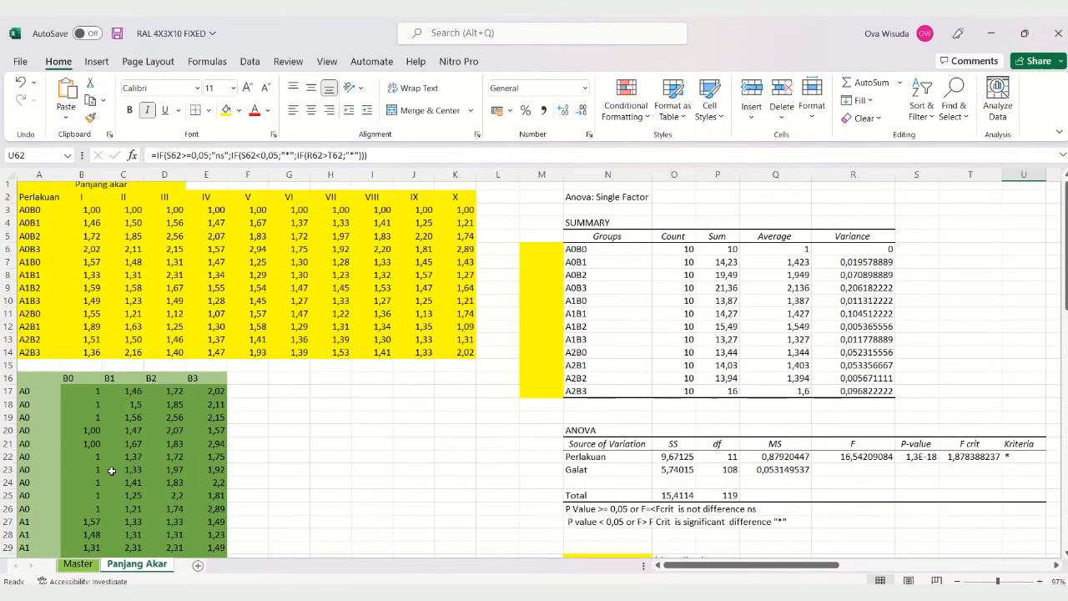
scroll(200, 471, "down", 3)
scroll(484, 441, "down", 5)
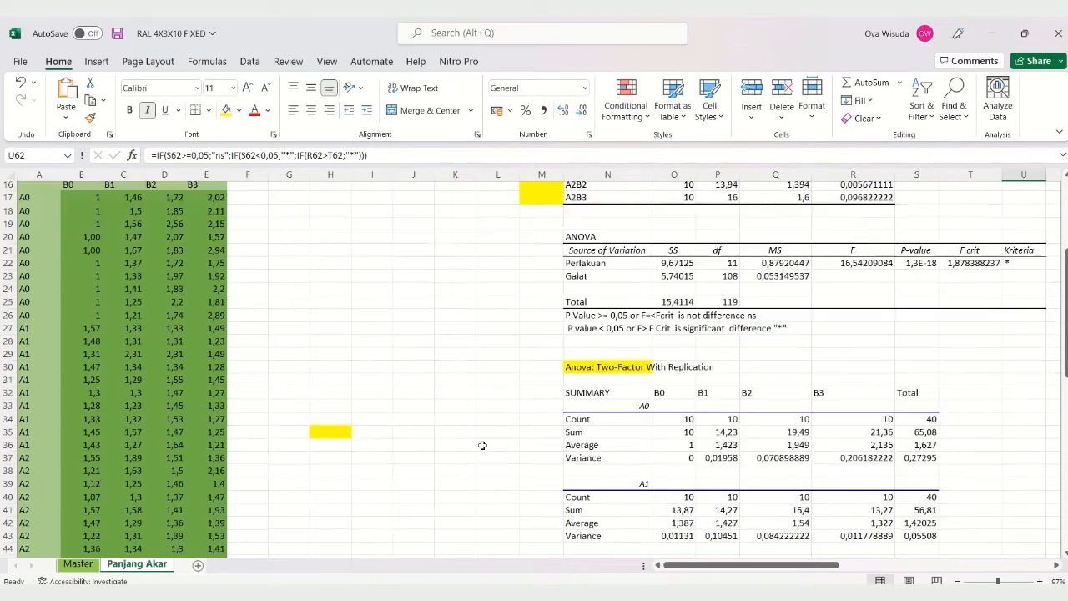
scroll(486, 439, "down", 6)
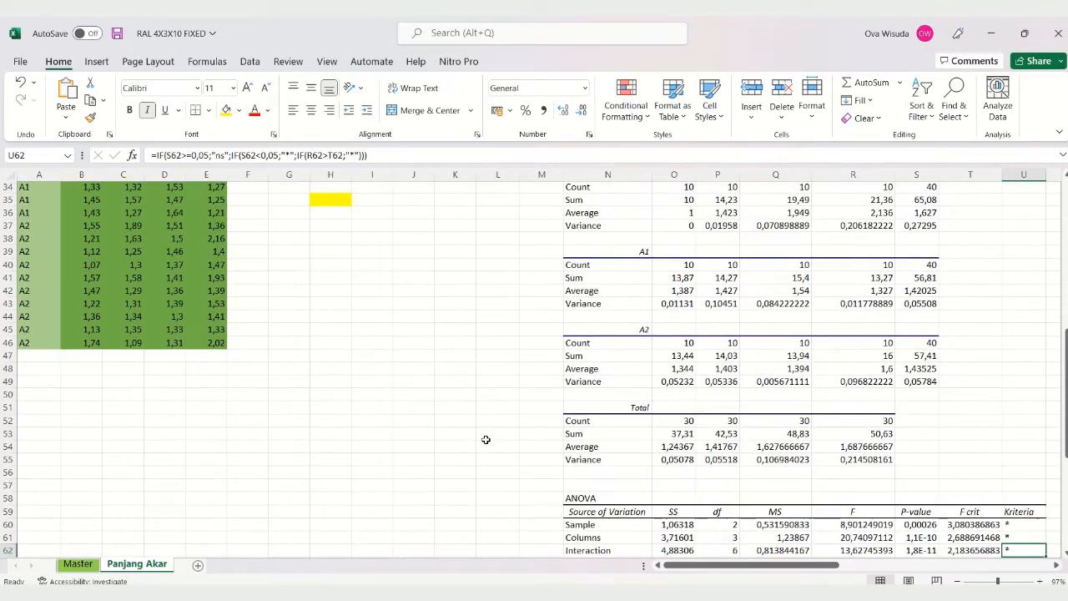
scroll(486, 439, "down", 3)
scroll(501, 438, "up", 1)
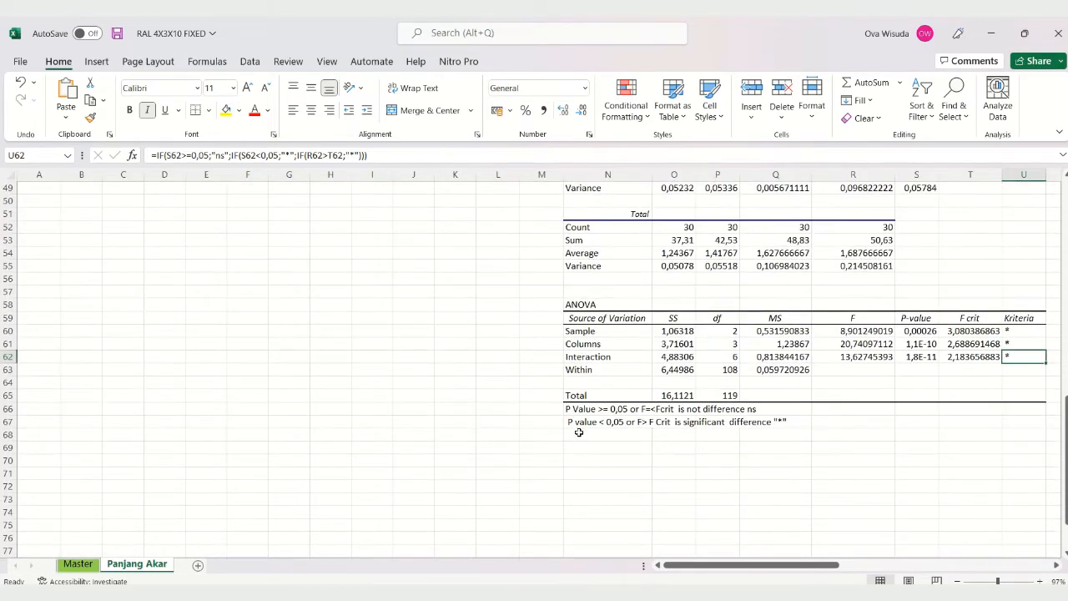
Step: Rename the Columns source of variation in N61 of the two-factor ANOVA table as B
left_click(591, 345)
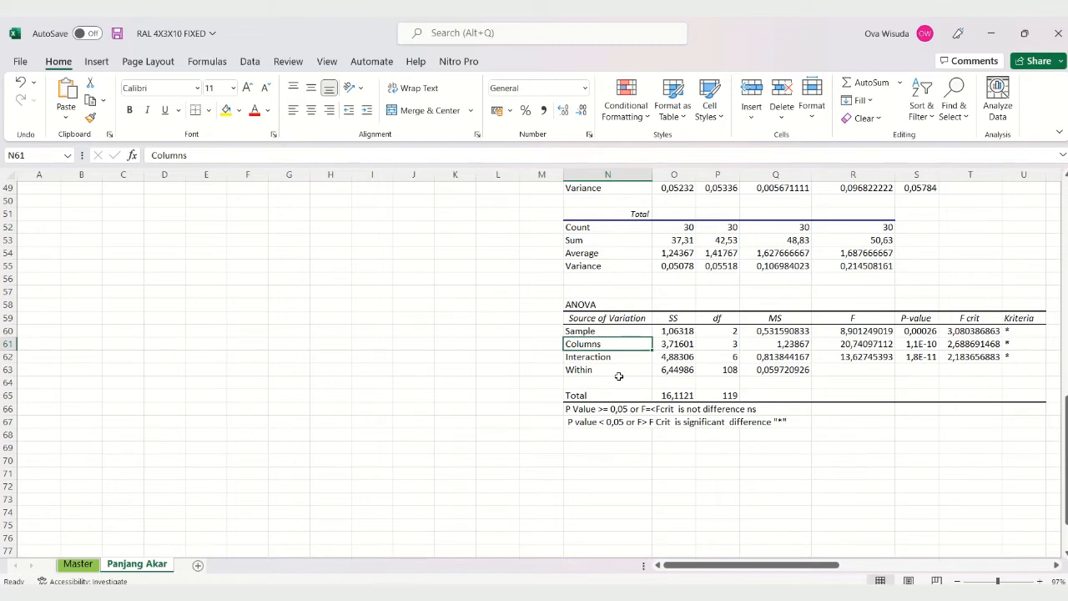
type("B")
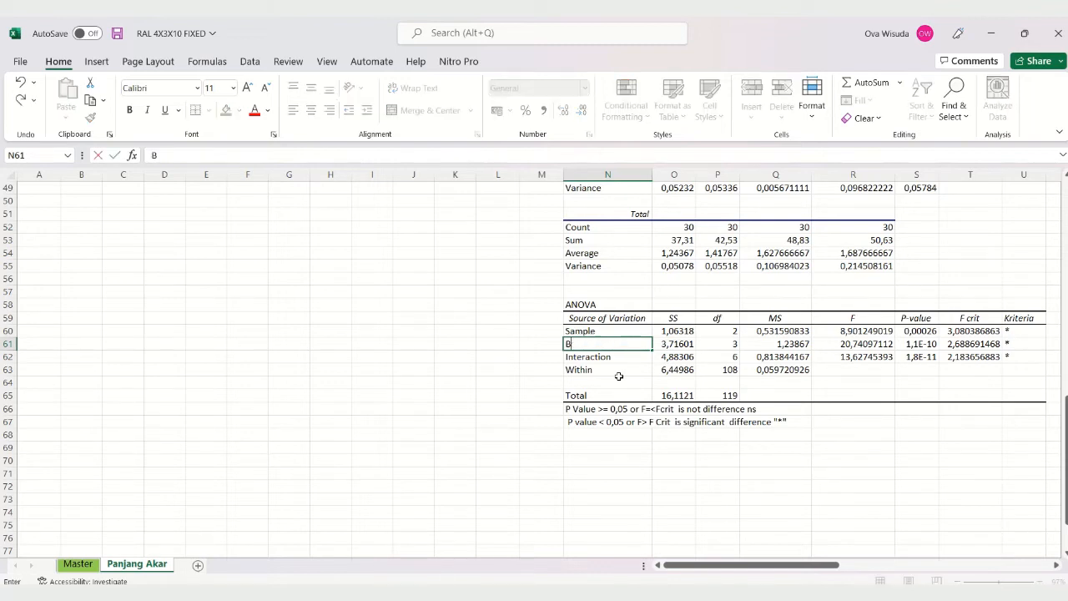
key("Return")
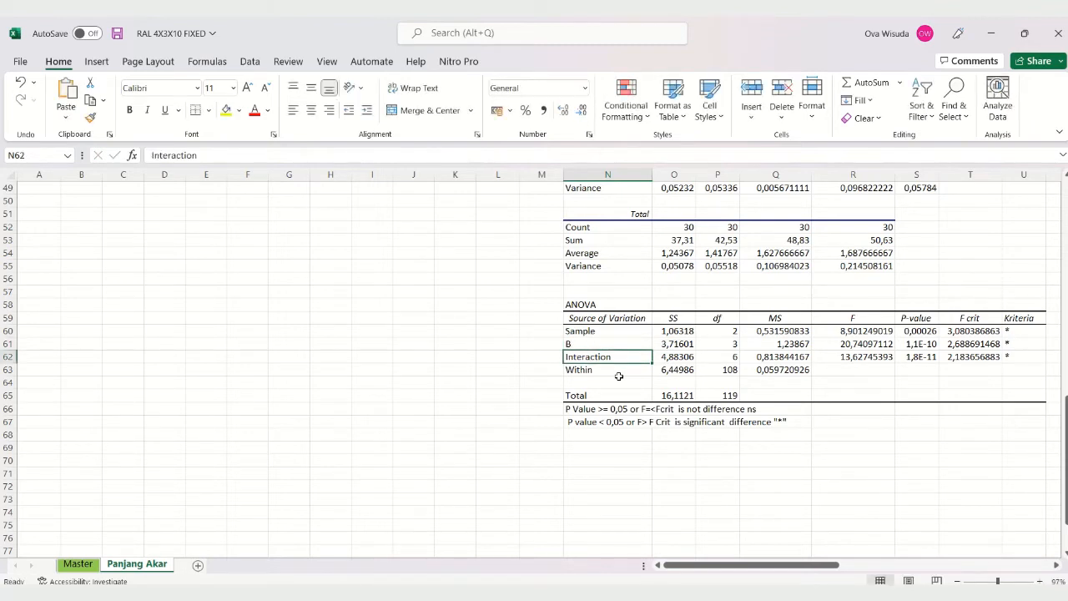
Step: Rename the Sample source of variation in N60 of the two-factor ANOVA table as A
left_click(588, 335)
scroll(479, 366, "up", 2)
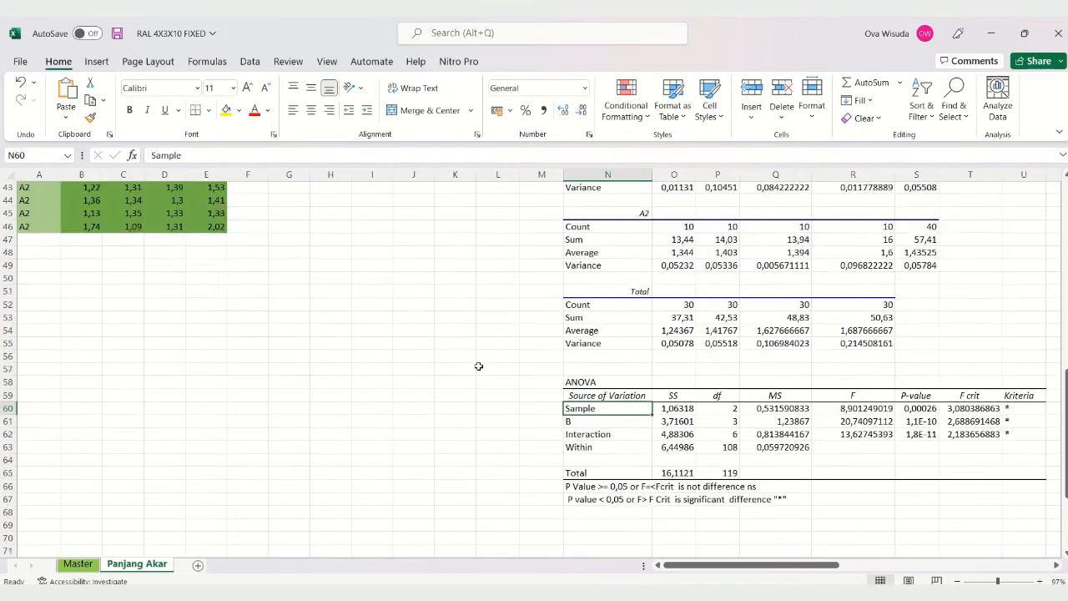
scroll(479, 366, "up", 3)
scroll(479, 366, "down", 2)
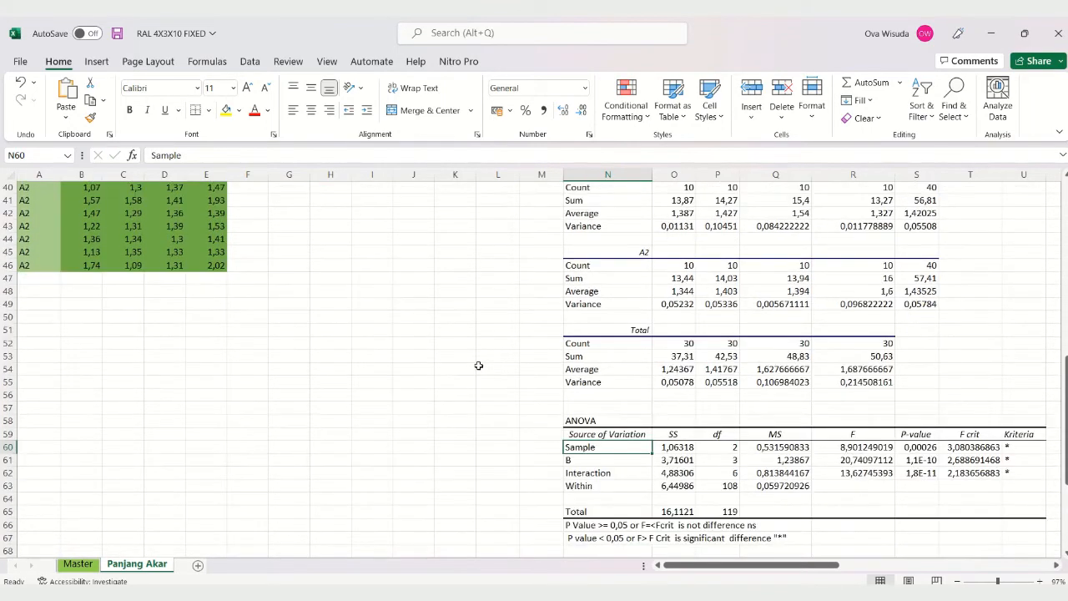
scroll(479, 365, "down", 2)
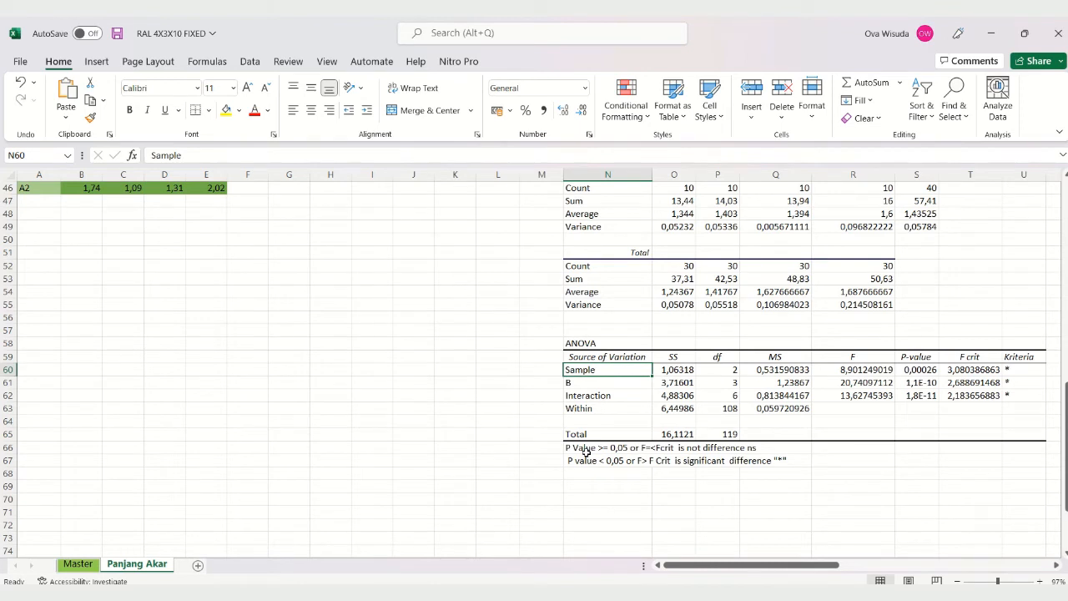
type("ANOVA")
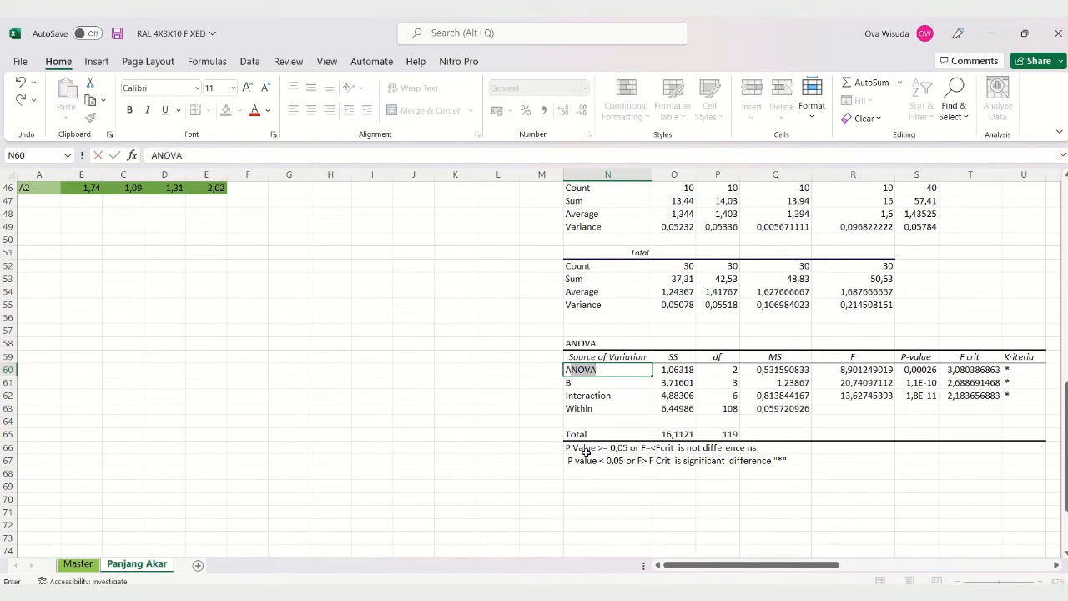
left_click(303, 159)
key("BackSpace")
key("Return")
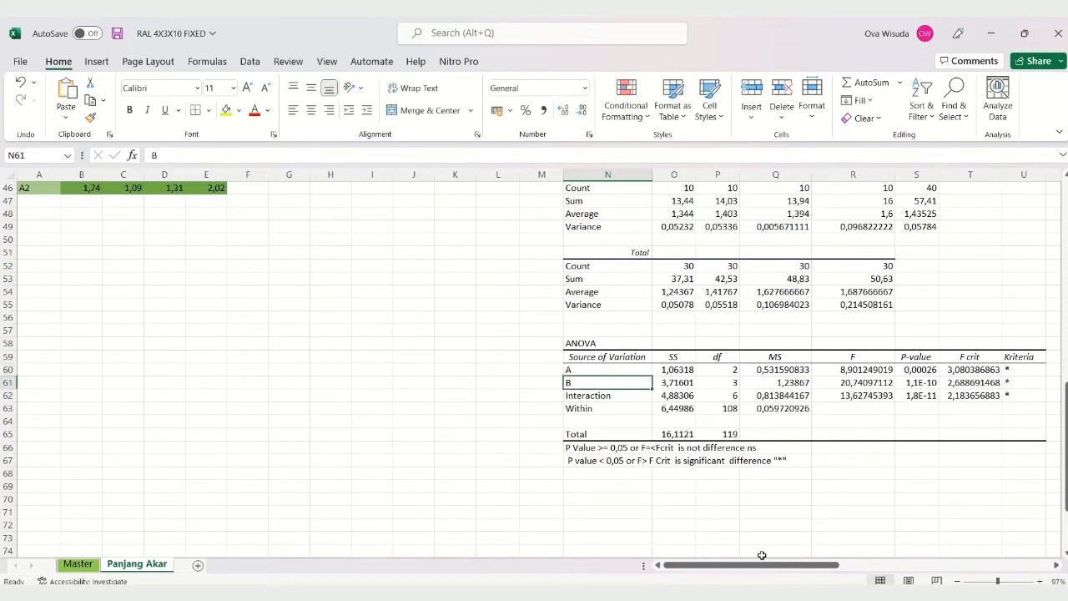
Step: Rename the Within source of variation in N63 of the two-factor ANOVA table as Galat
left_click(594, 397)
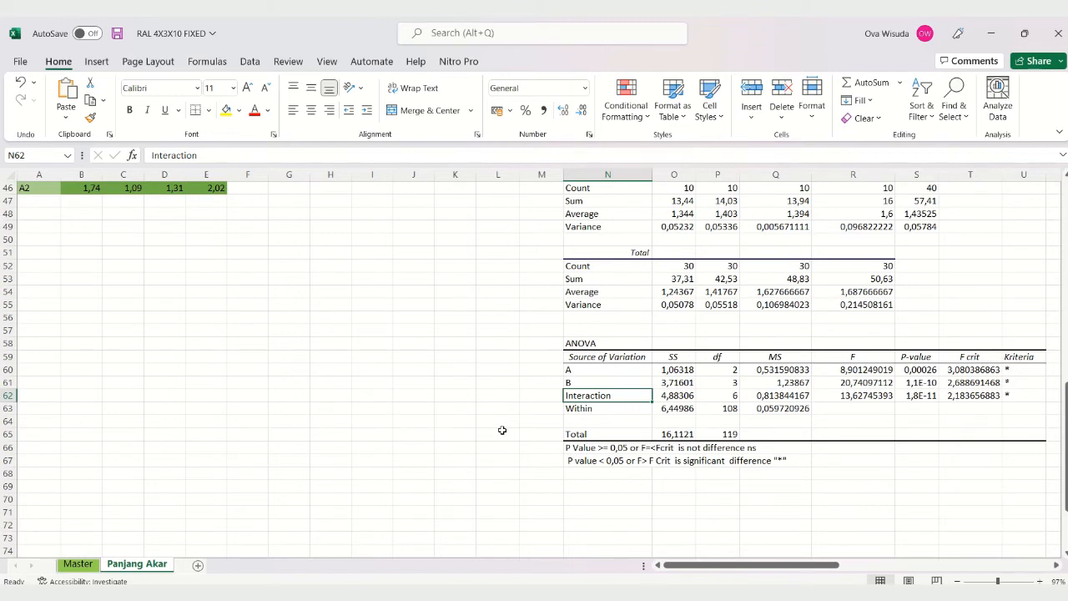
key("Down")
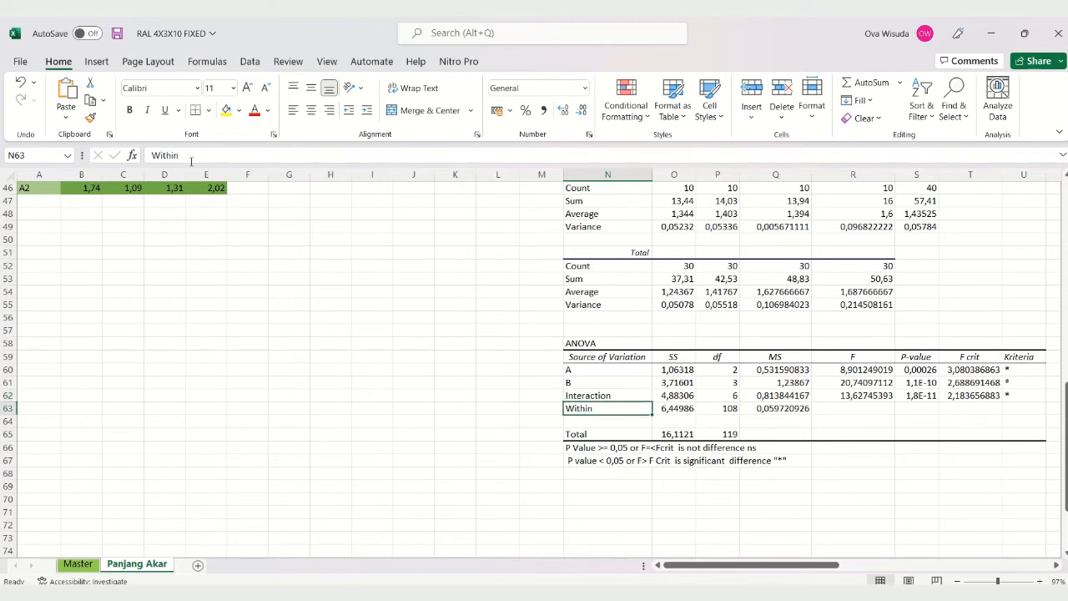
double_click(165, 155)
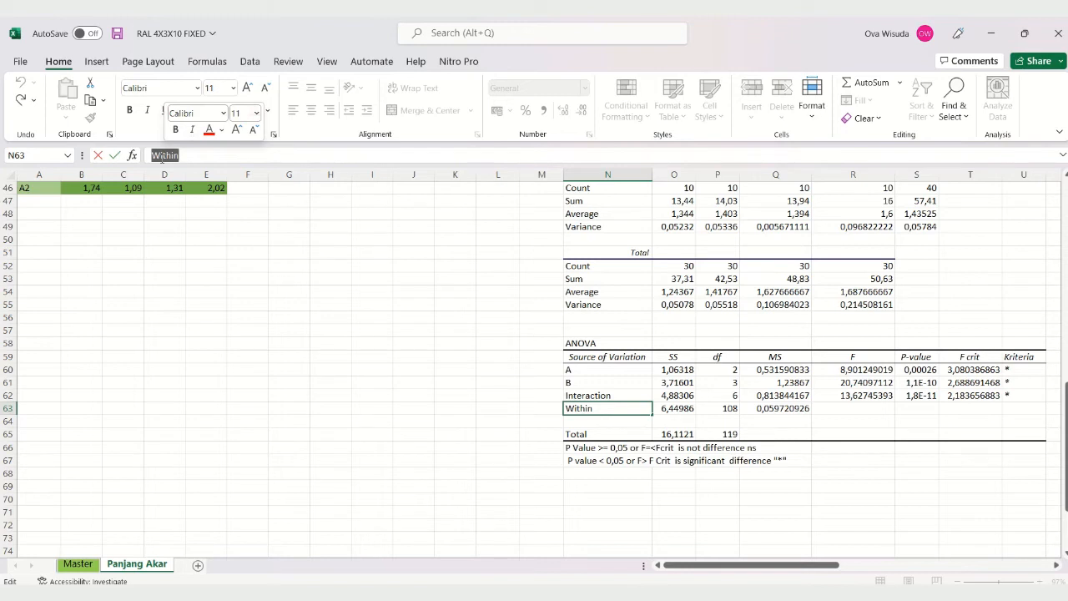
type("Ga")
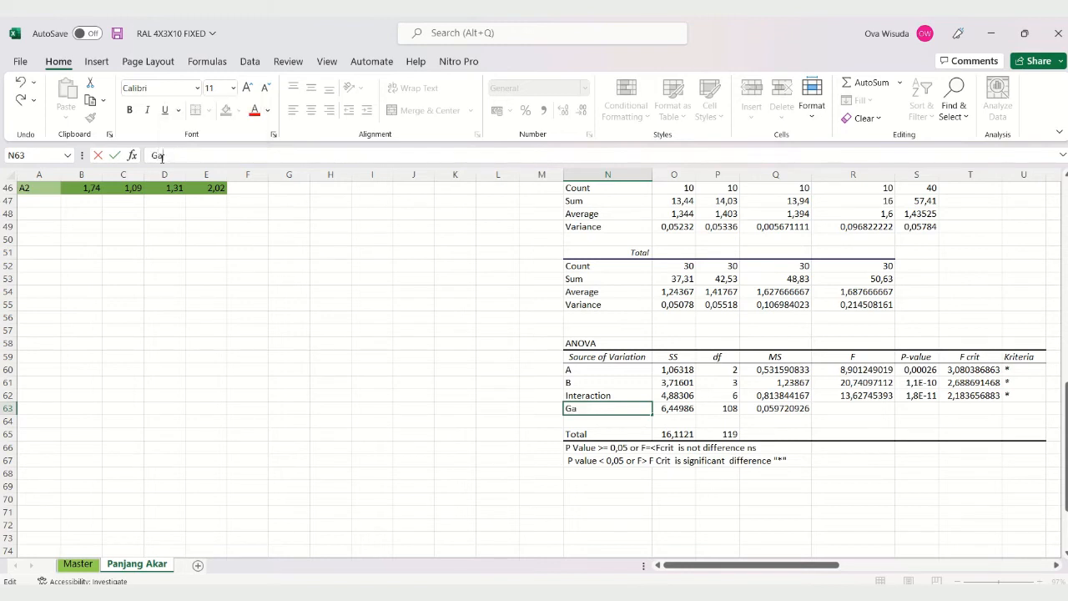
type("lat")
key("Return")
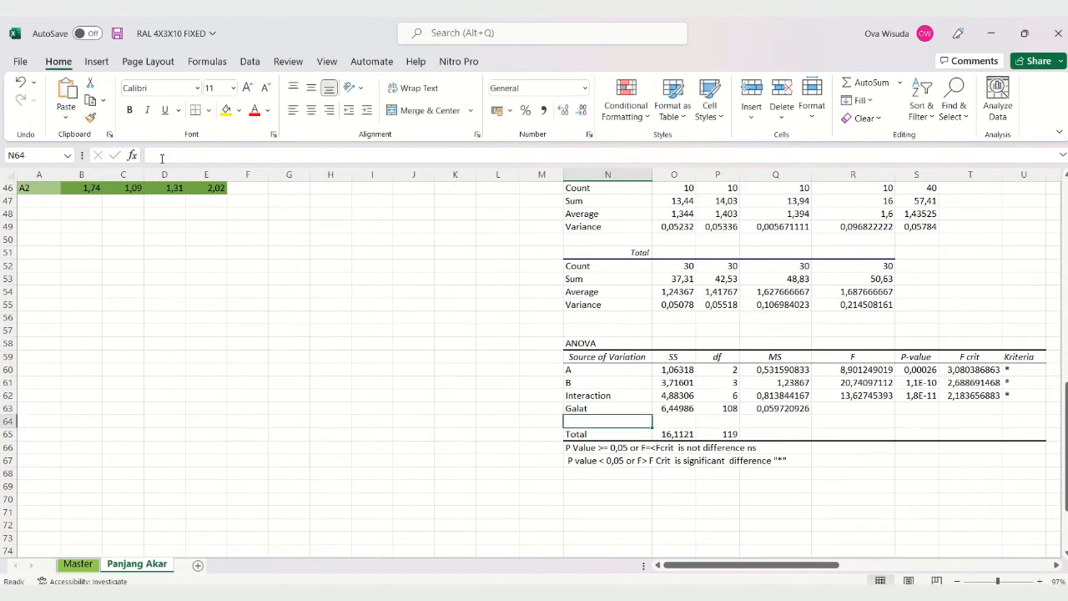
Step: Check the Kriteria entries of the A, B and Interaction rows in U60 to U62
left_click_drag(749, 565, 782, 565)
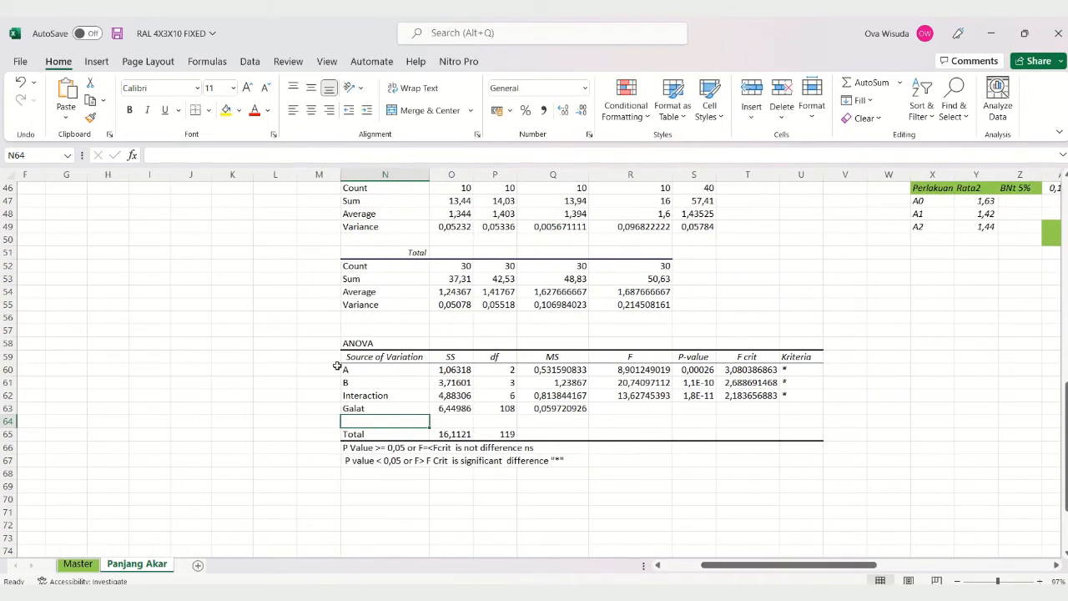
left_click(383, 371)
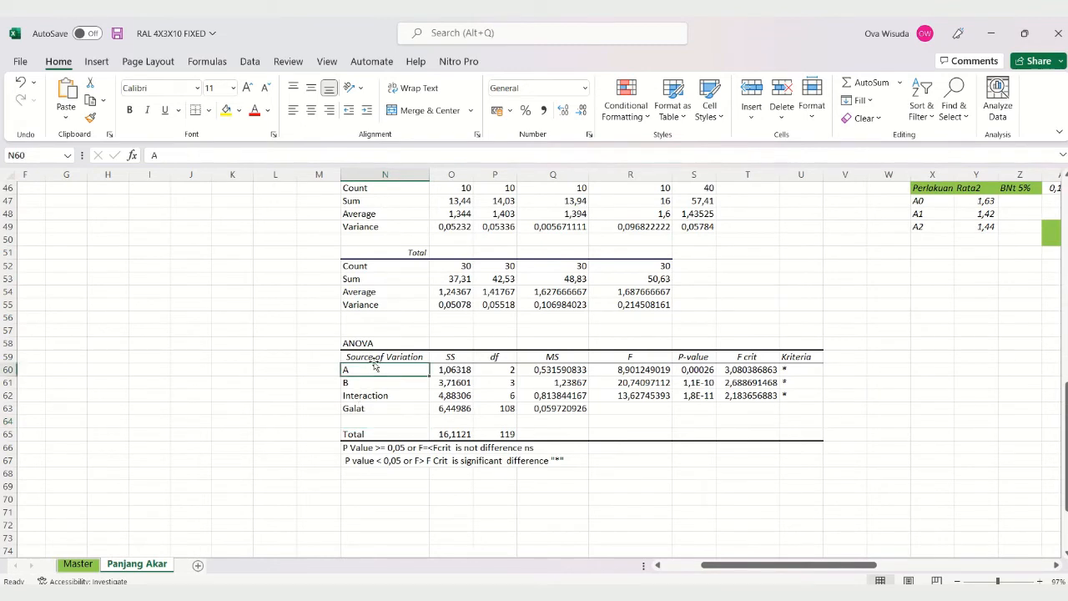
left_click(787, 371)
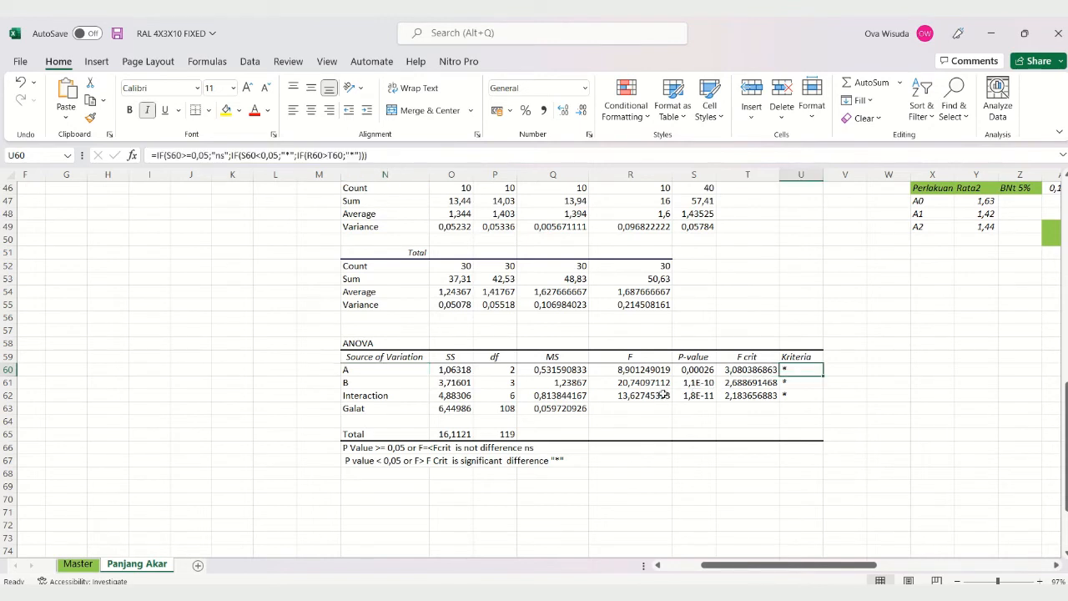
left_click(398, 386)
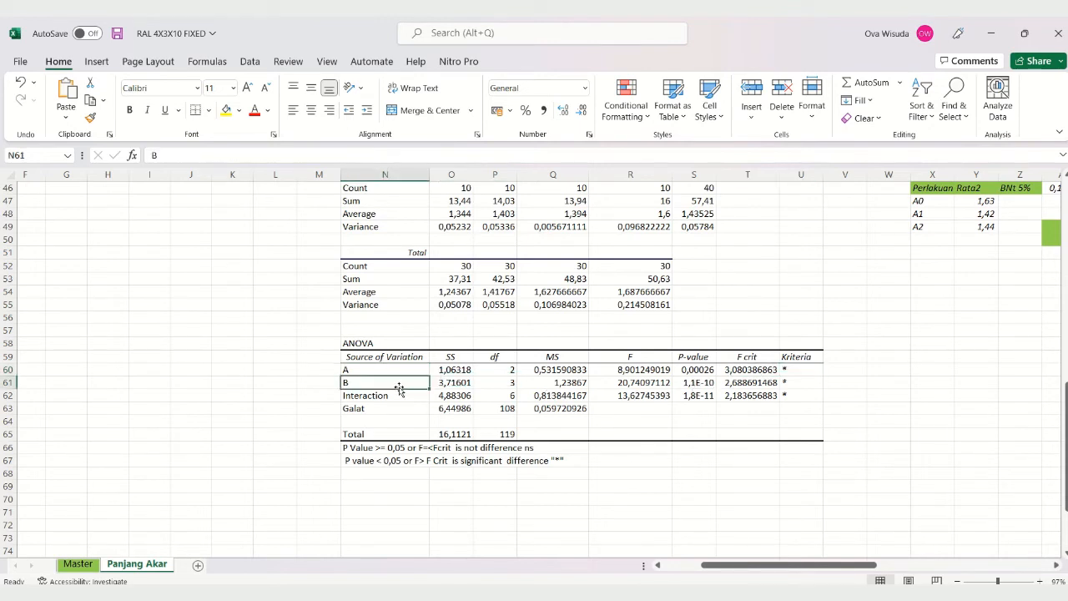
left_click(798, 381)
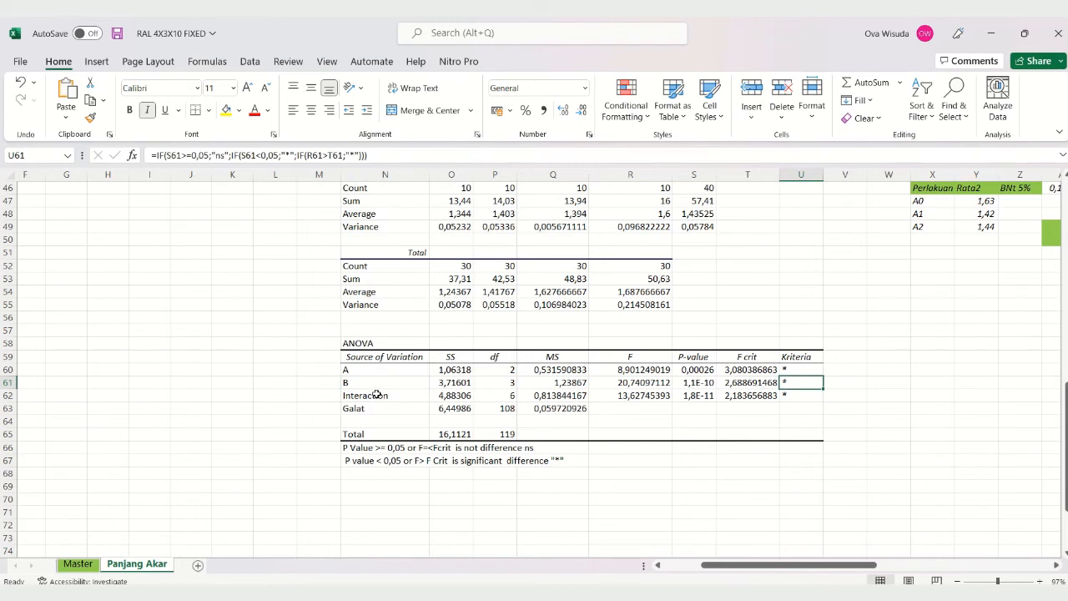
left_click(813, 395)
Step: Go back to the single-factor ANOVA table and check the Perlakuan row's Kriteria entry in U22
scroll(756, 424, "up", 5)
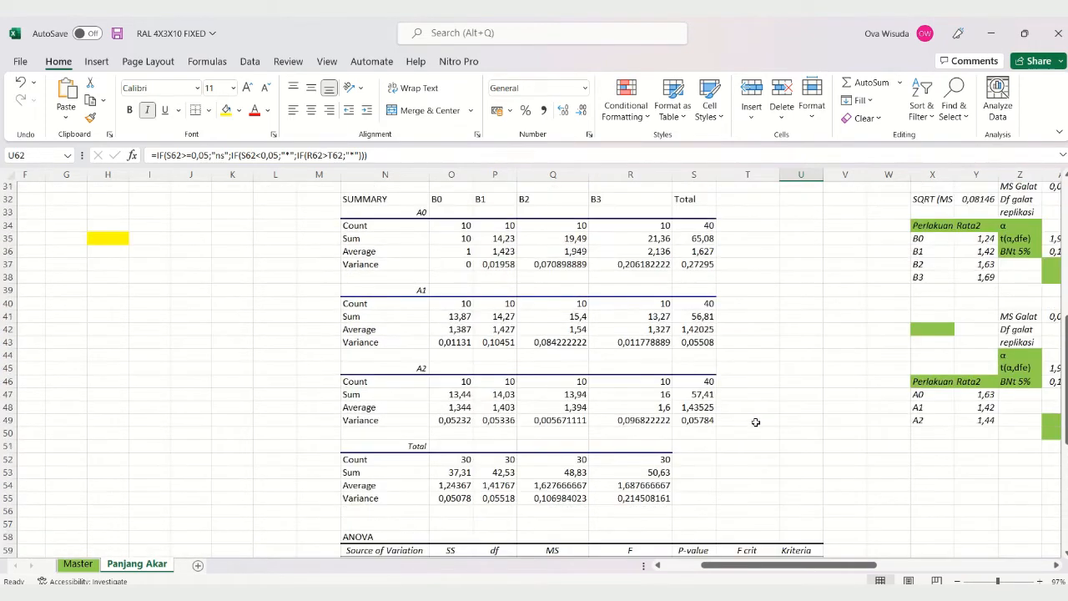
scroll(756, 422, "up", 4)
scroll(754, 411, "down", 2)
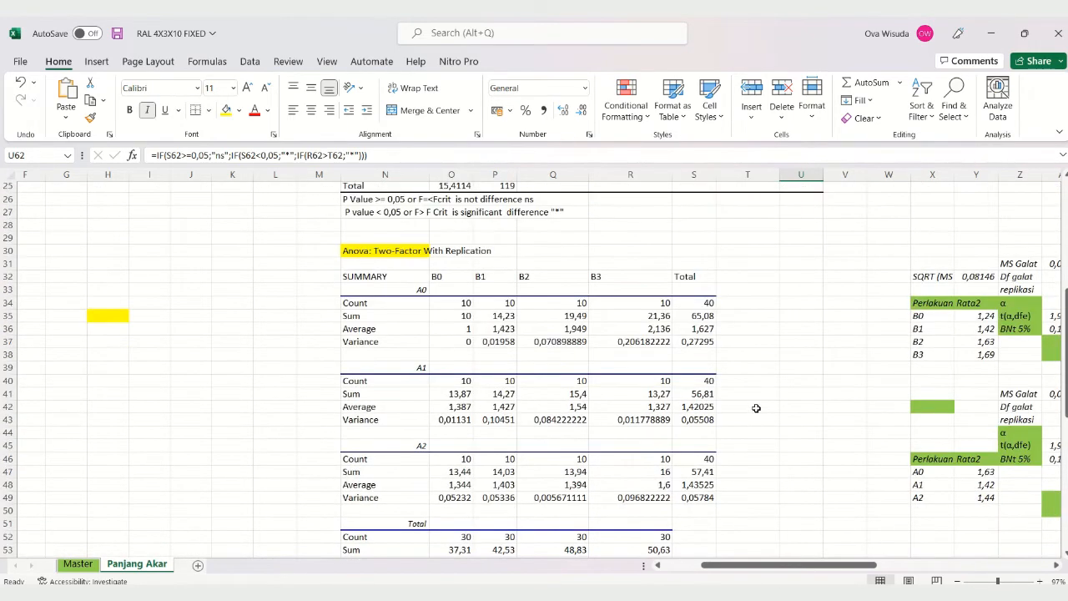
scroll(760, 406, "up", 2)
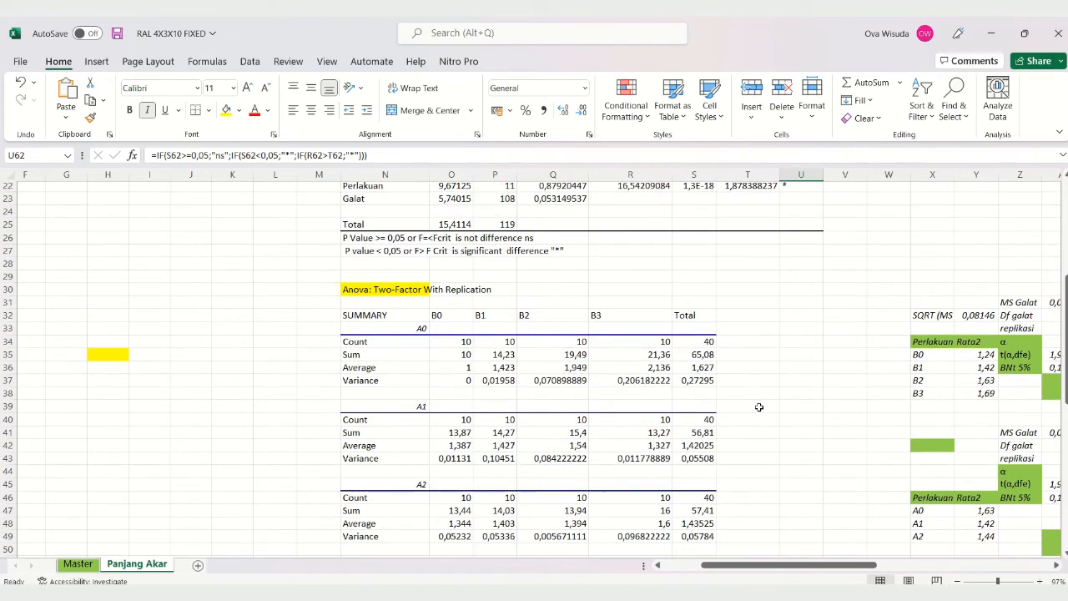
scroll(756, 408, "up", 2)
scroll(756, 408, "up", 5)
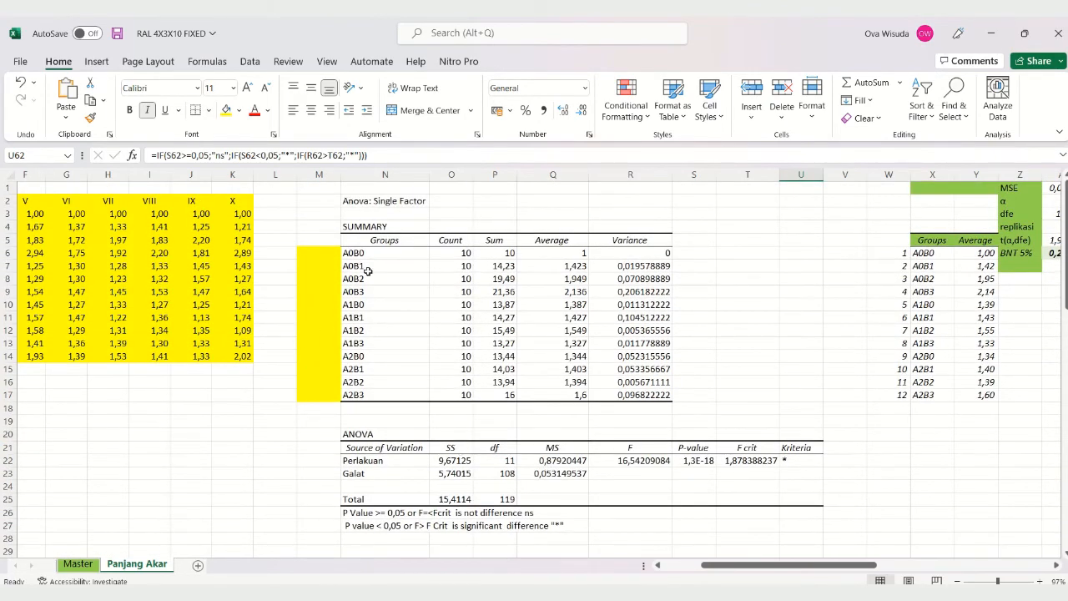
left_click(797, 461)
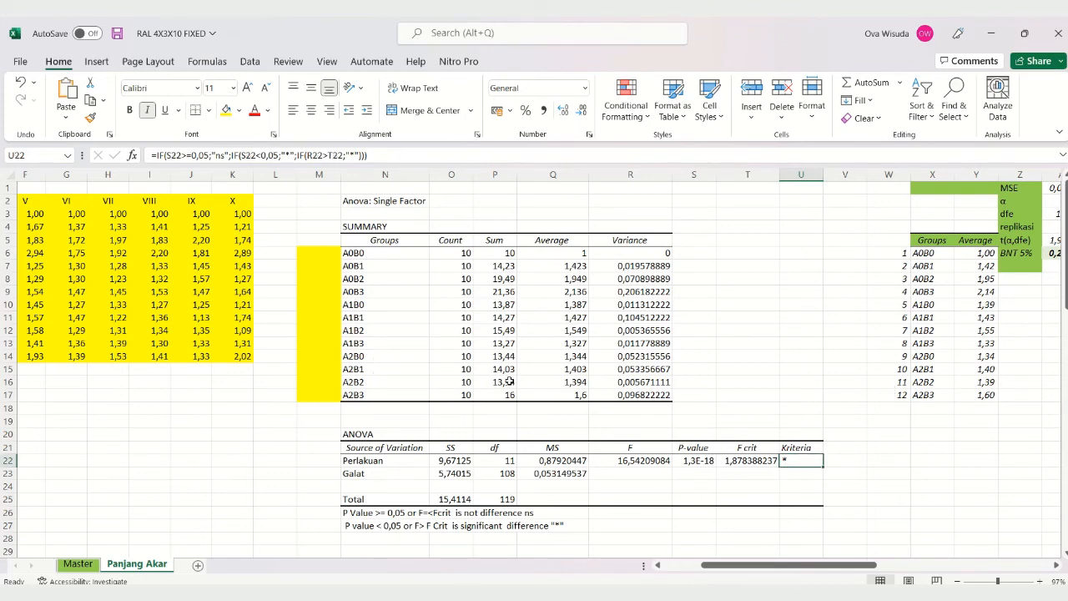
Step: Examine the A and B rows of the two-factor ANOVA table and return to the single-factor ANOVA table for comparison
scroll(510, 375, "down", 4)
scroll(509, 375, "down", 7)
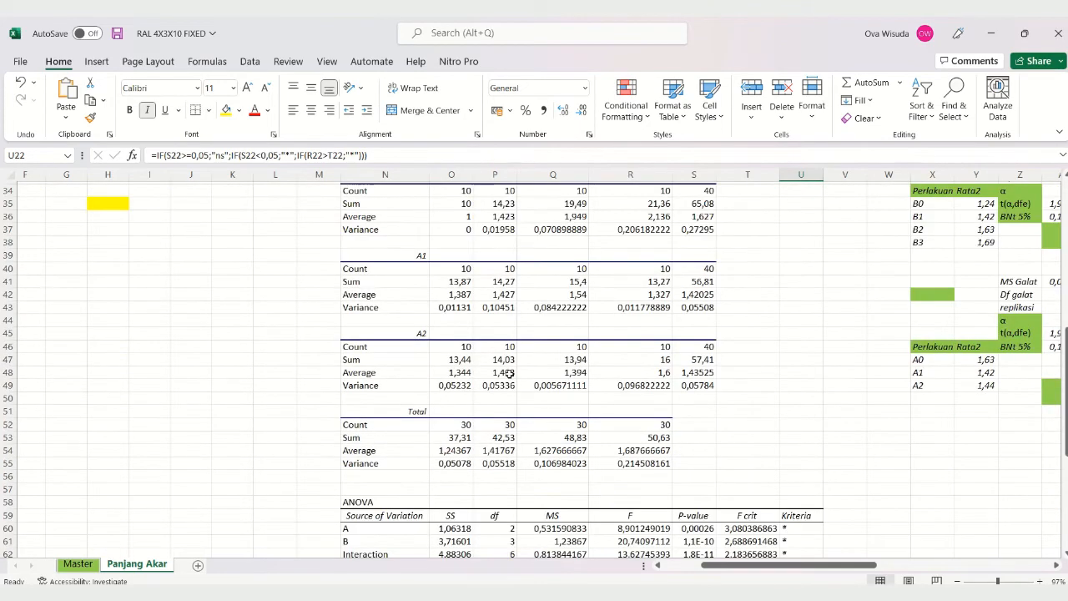
scroll(509, 376, "up", 4)
scroll(509, 373, "down", 10)
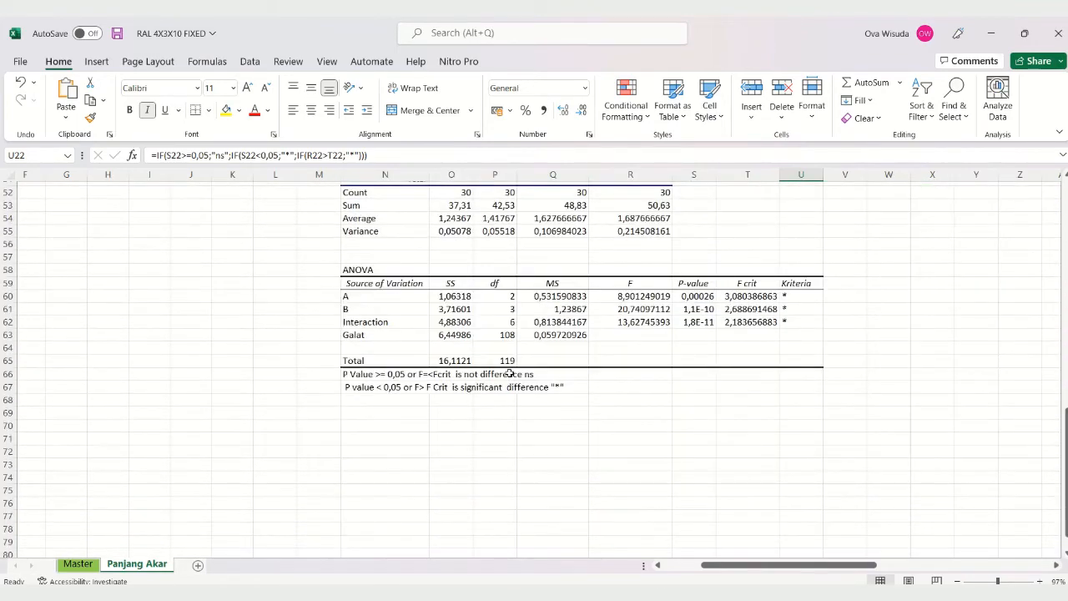
scroll(510, 374, "up", 4)
scroll(509, 373, "up", 4)
scroll(511, 370, "down", 7)
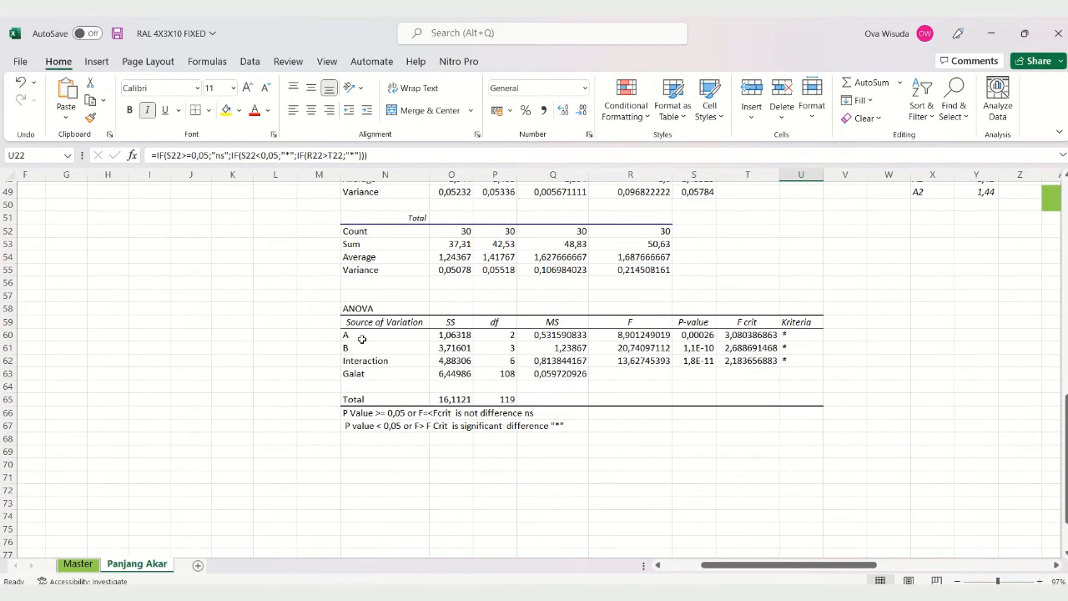
left_click(362, 338)
left_click(361, 349)
left_click_drag(361, 348, 364, 336)
left_click(644, 290)
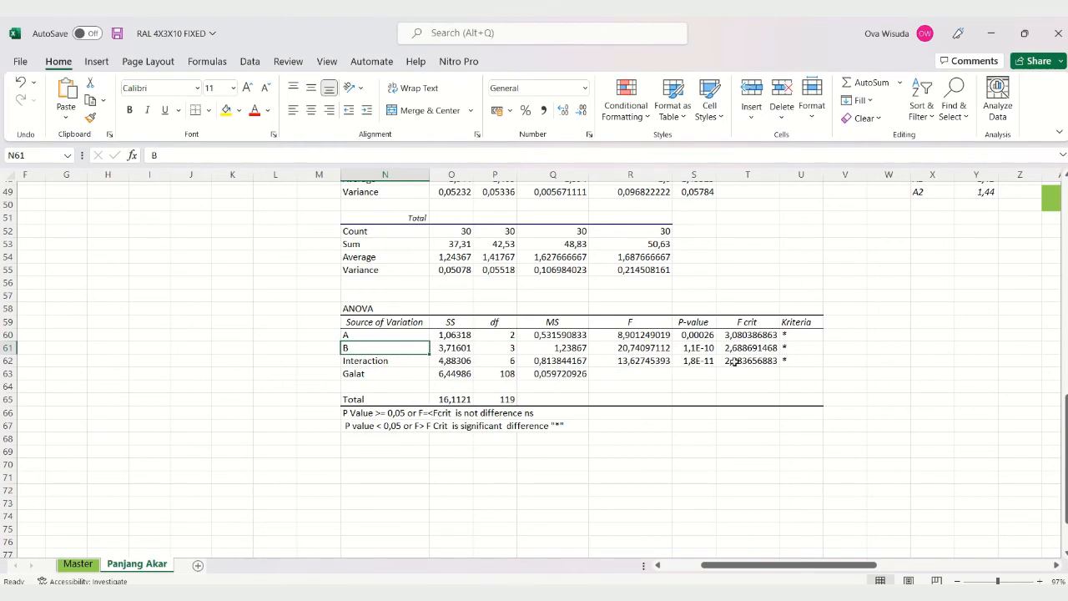
scroll(771, 378, "up", 9)
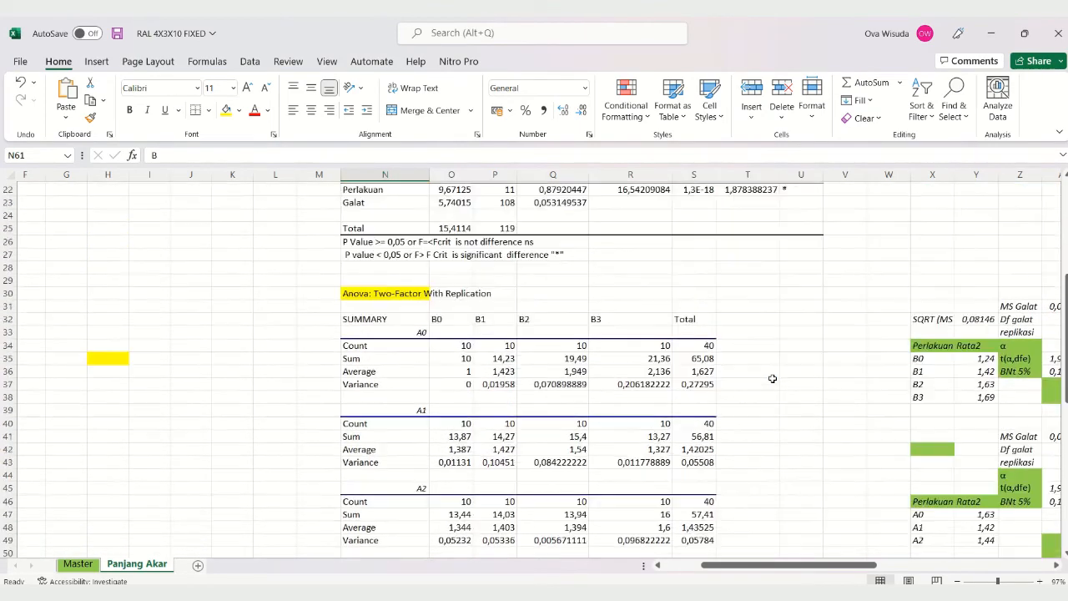
scroll(773, 376, "up", 7)
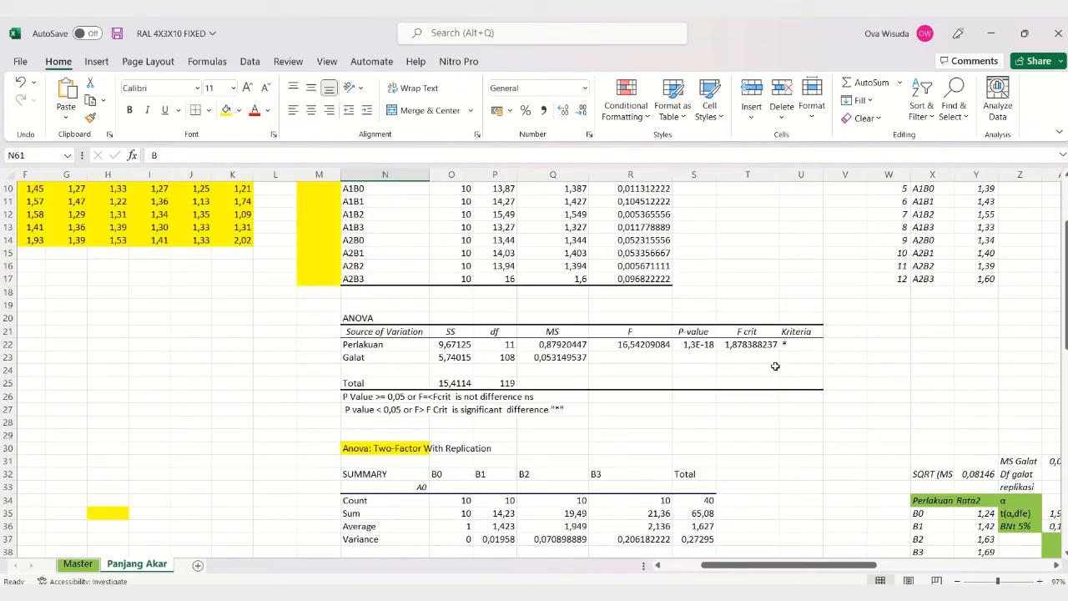